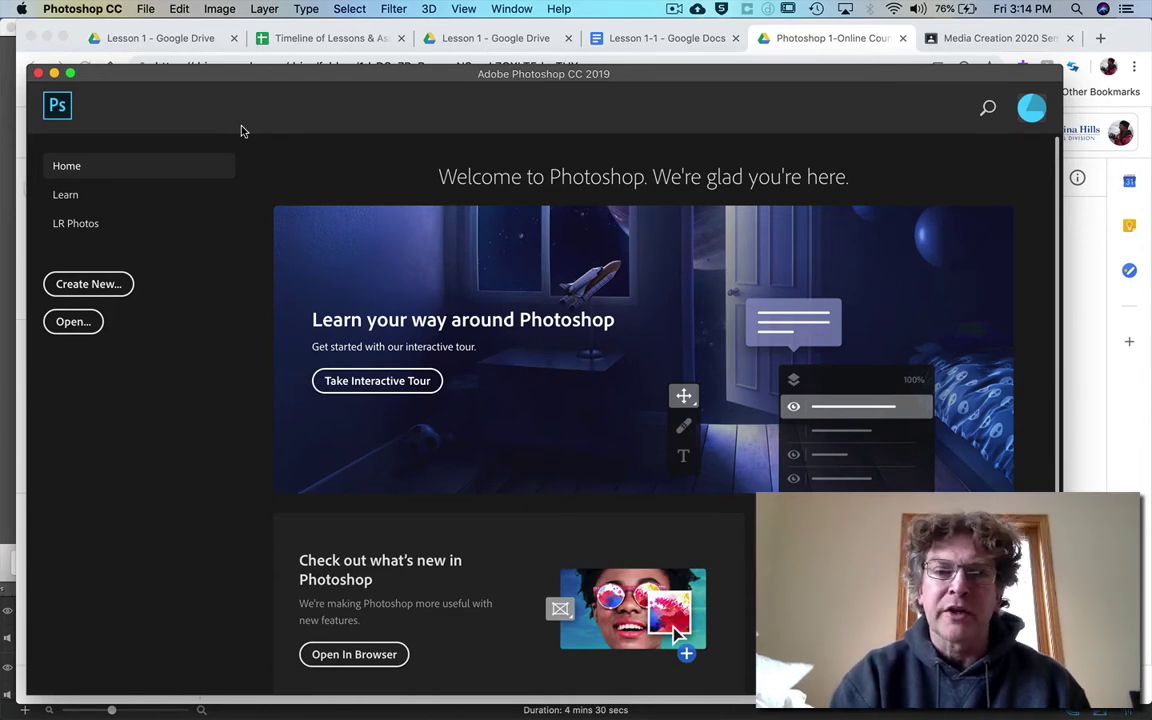
Step: Open the Lesson 1 folder in the course Google Drive
left_click(827, 36)
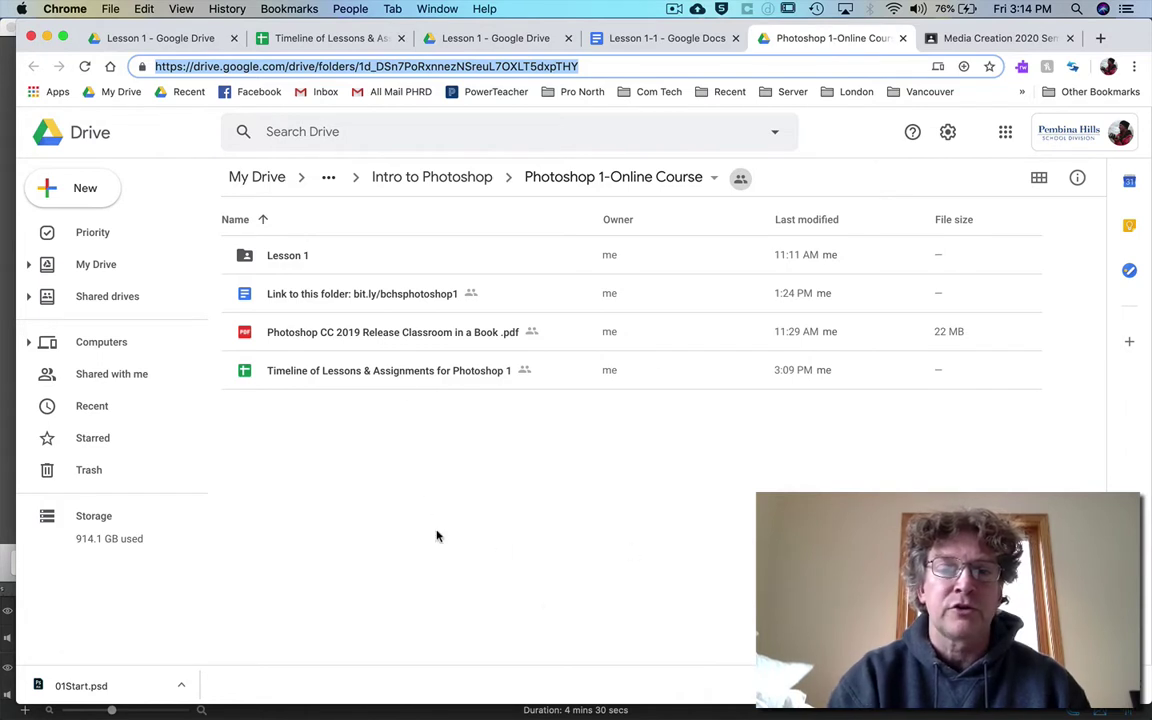
left_click(287, 259)
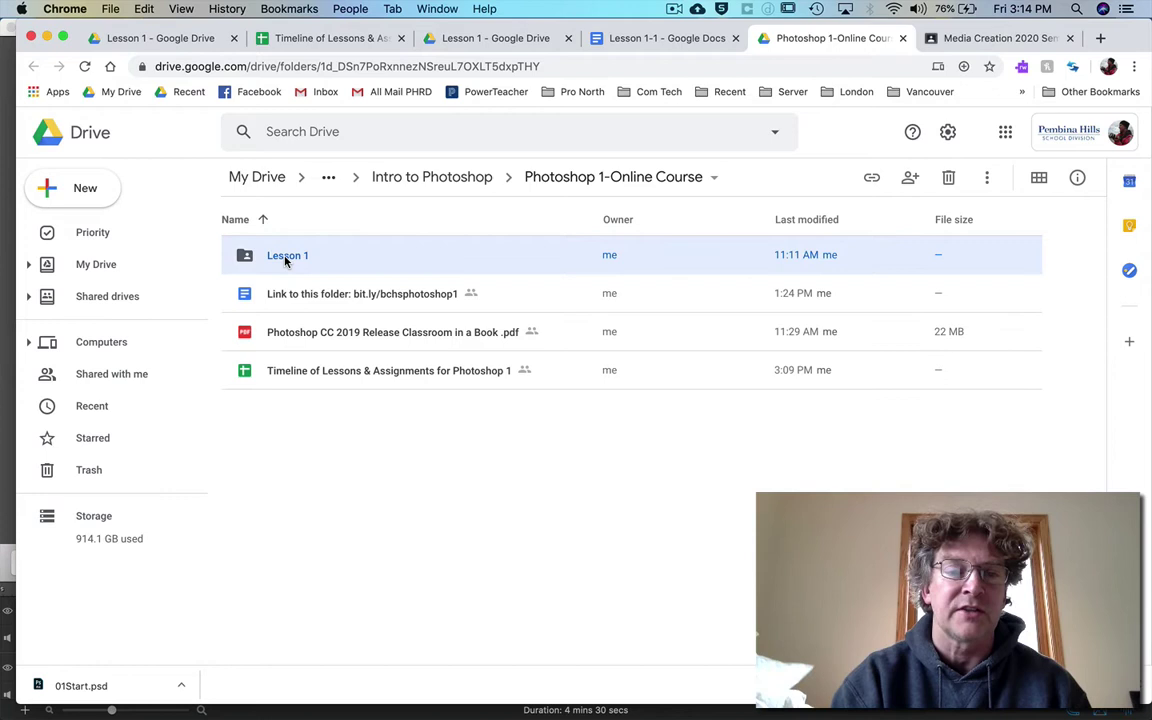
double_click(287, 259)
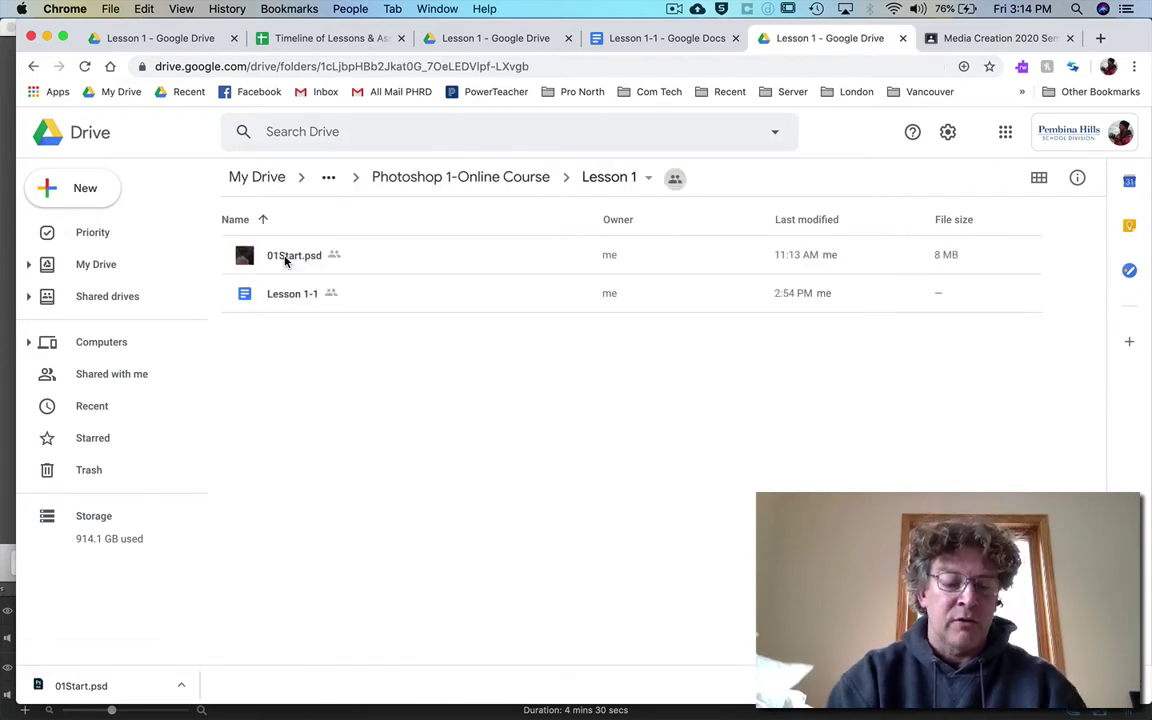
Step: Download 01Start.psd from Lesson 1 and bring up the downloaded file's options
right_click(285, 260)
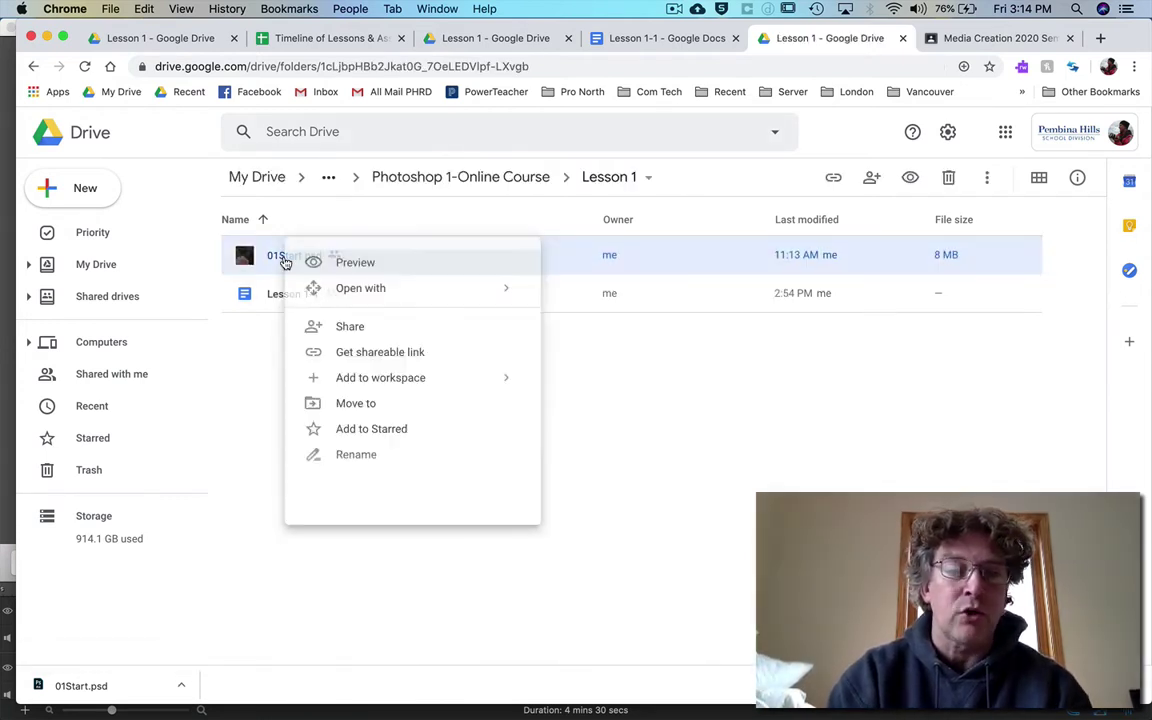
left_click(244, 404)
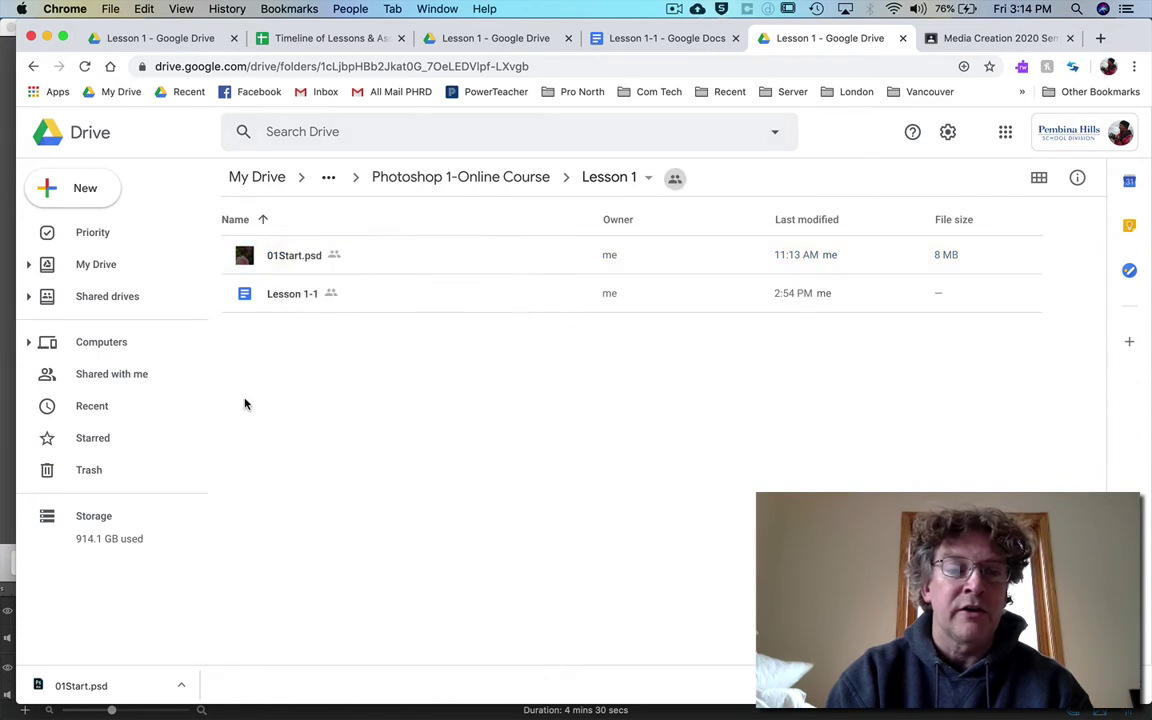
right_click(284, 260)
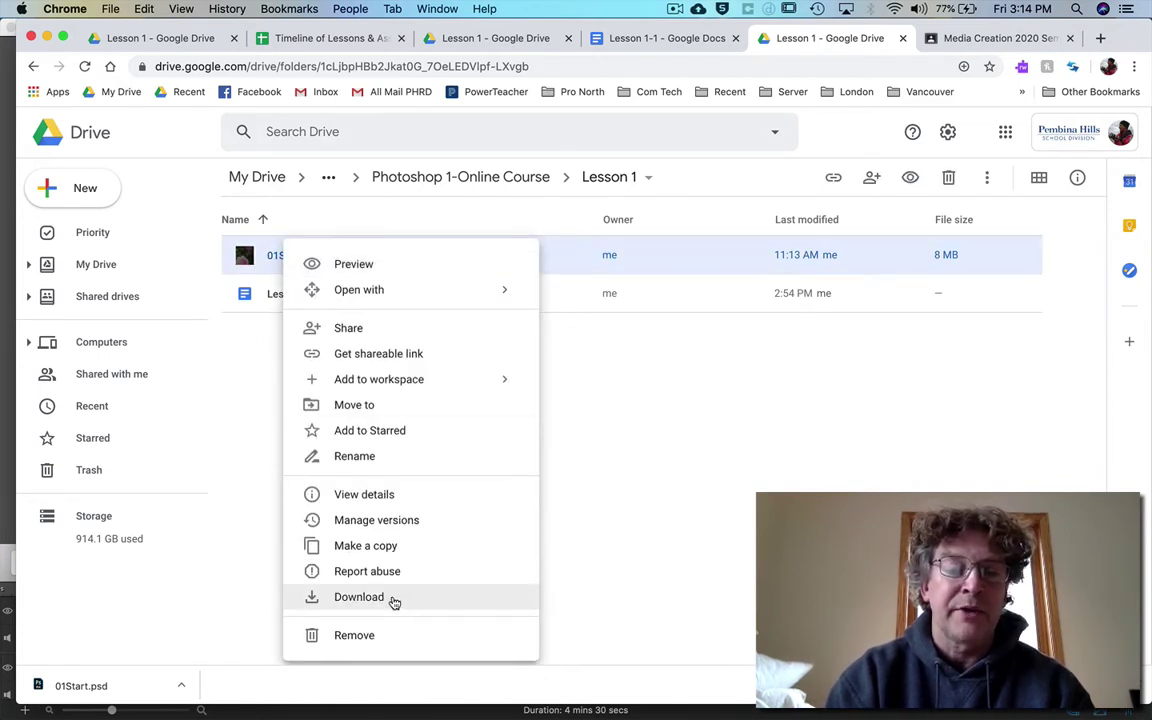
left_click(633, 592)
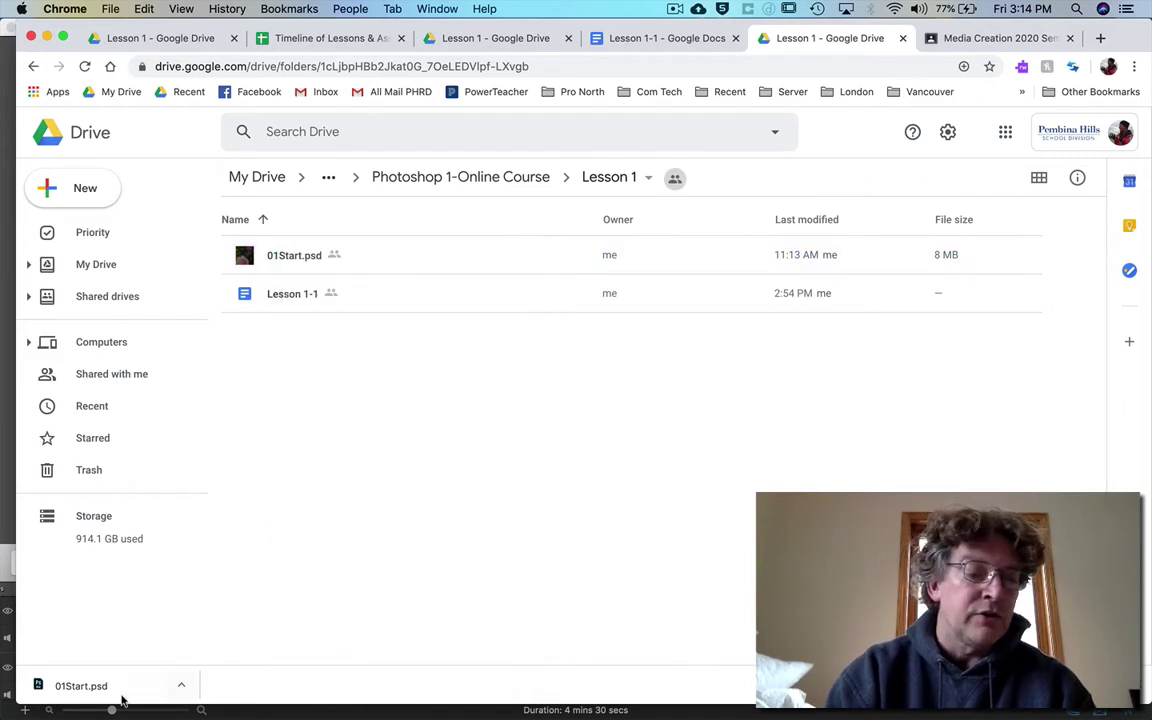
left_click(182, 686)
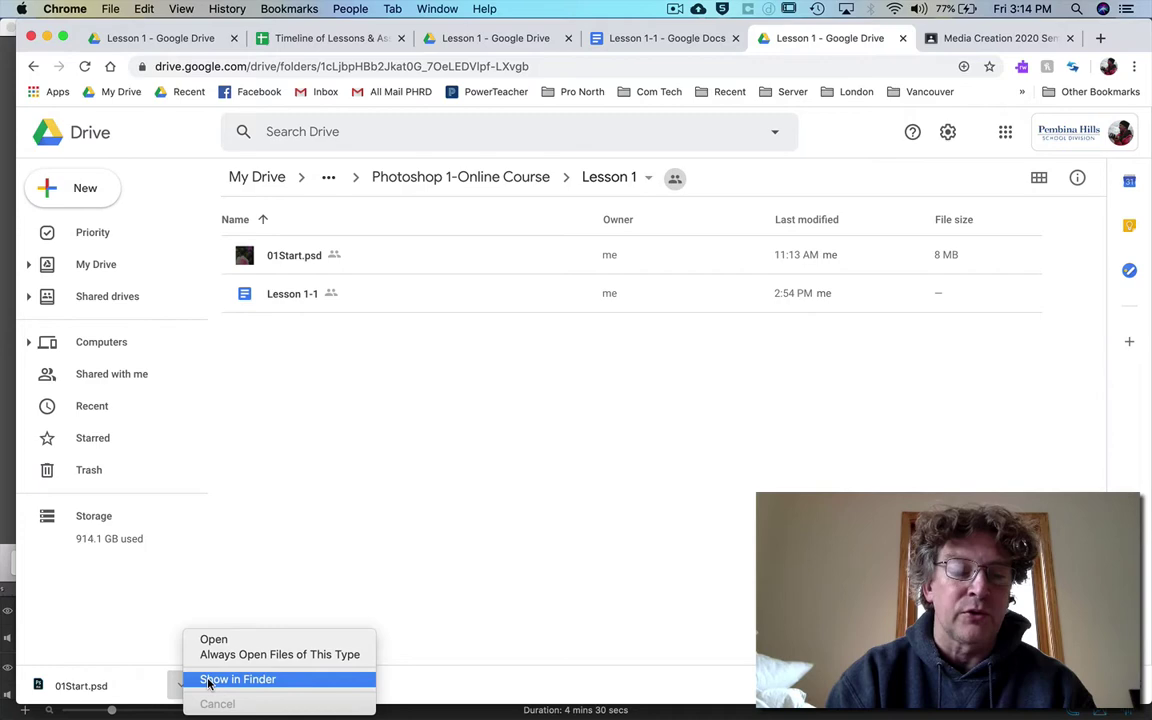
Step: Show 01Start.psd in Finder's Downloads and drag it onto the Photoshop Dock icon
left_click(209, 681)
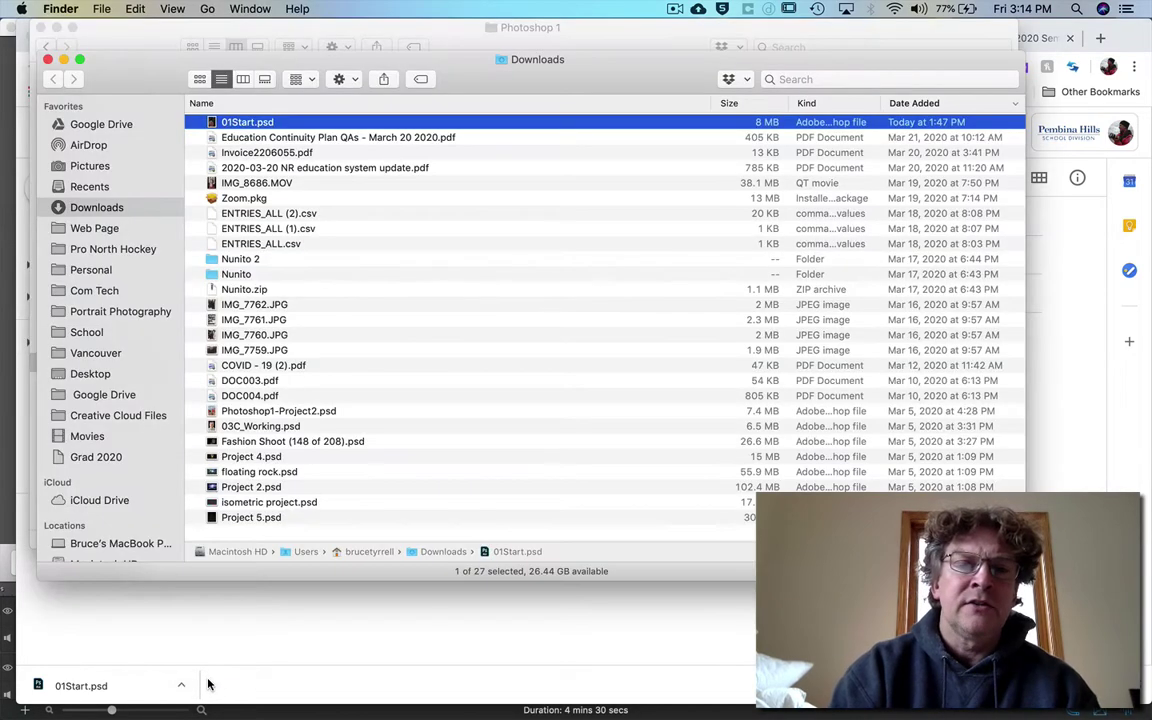
left_click_drag(140, 78, 214, 197)
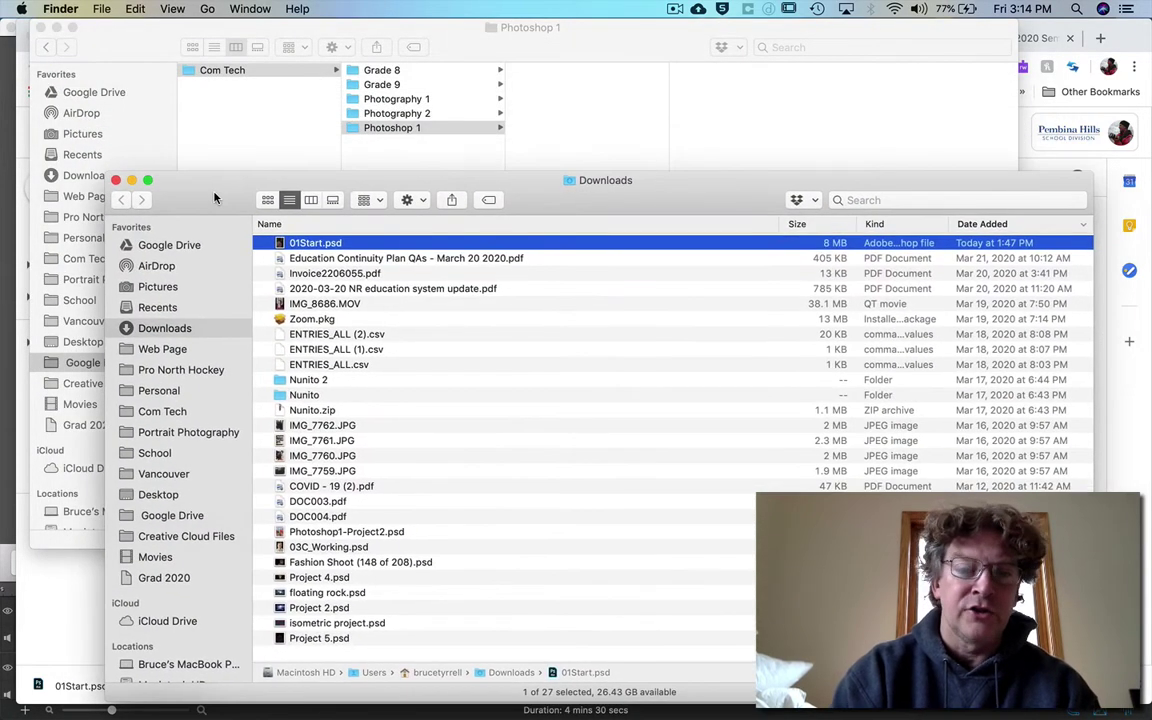
right_click(281, 243)
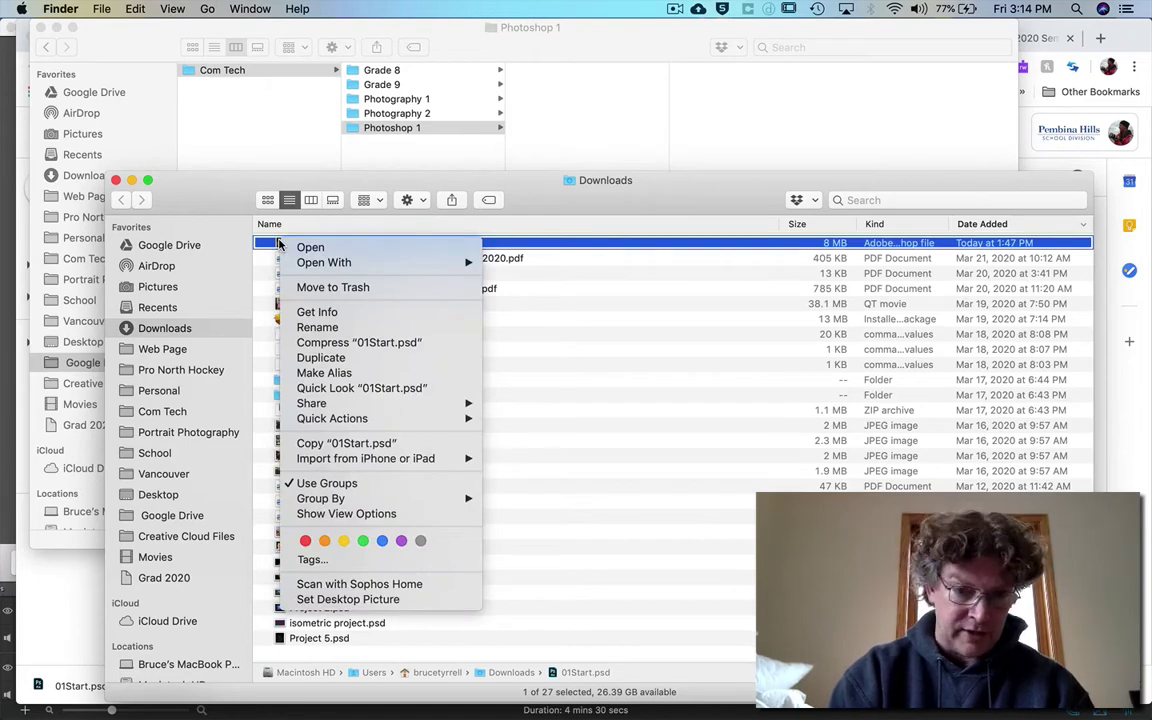
mouse_move(338, 266)
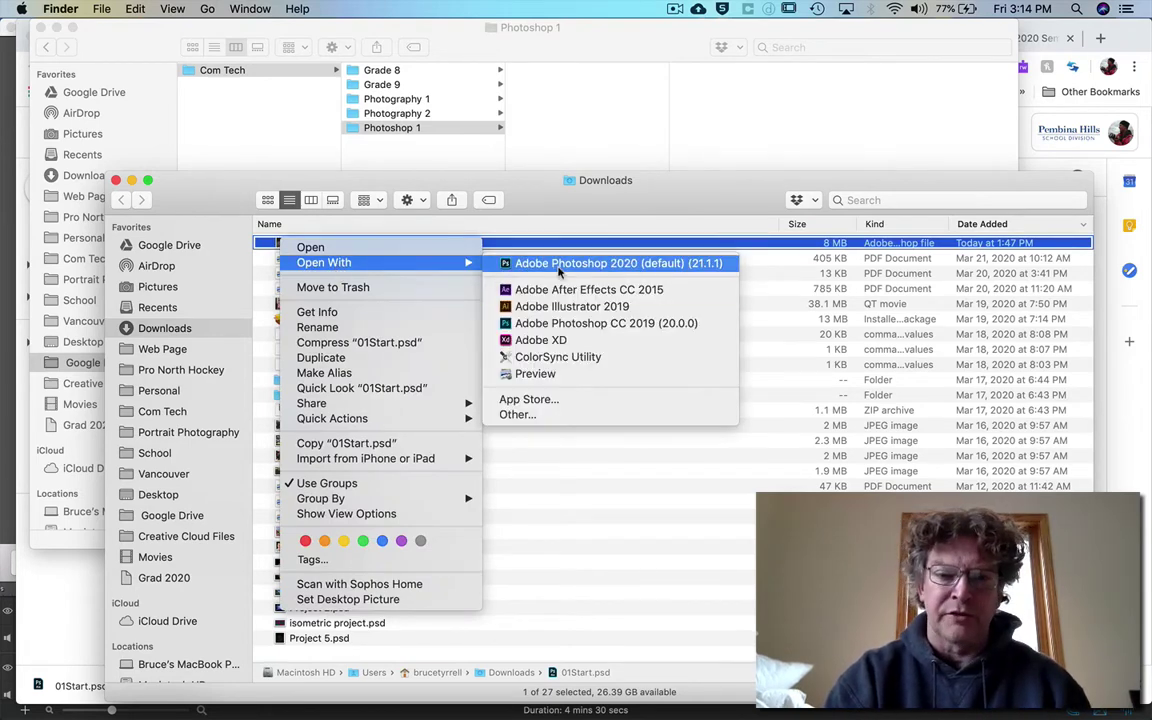
left_click(268, 242)
left_click_drag(283, 243, 538, 690)
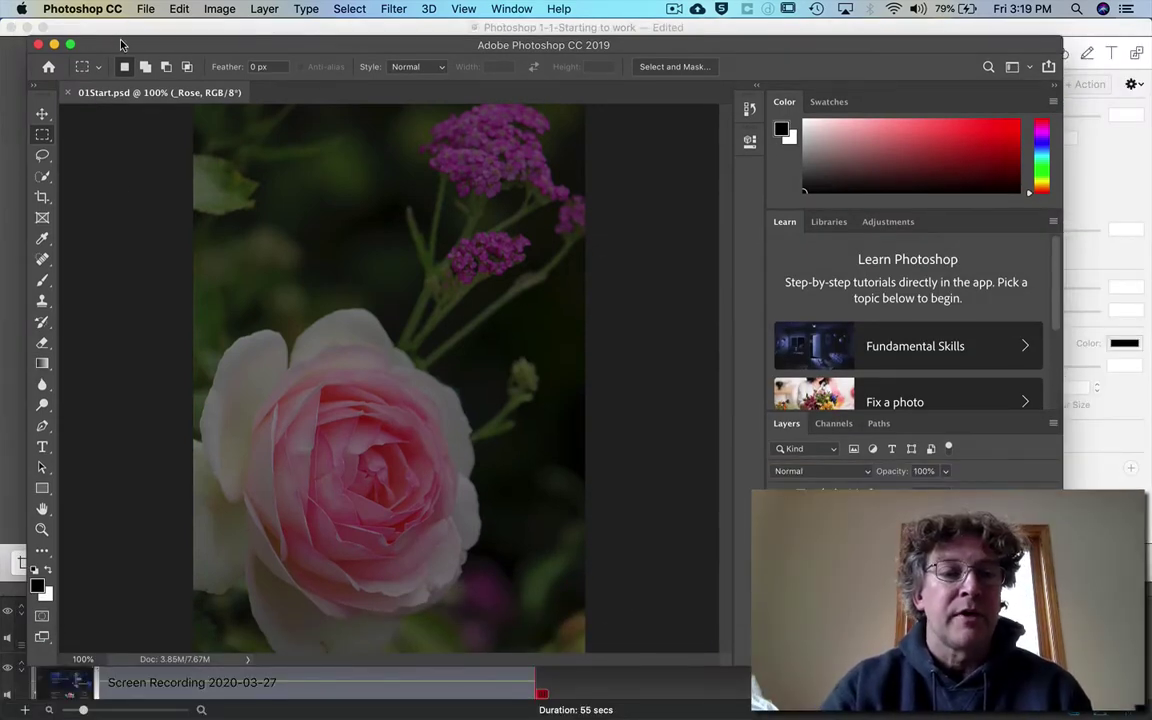
Step: Maximise the Photoshop window so 01Start.psd and its panels fill the screen
left_click_drag(112, 40, 100, 21)
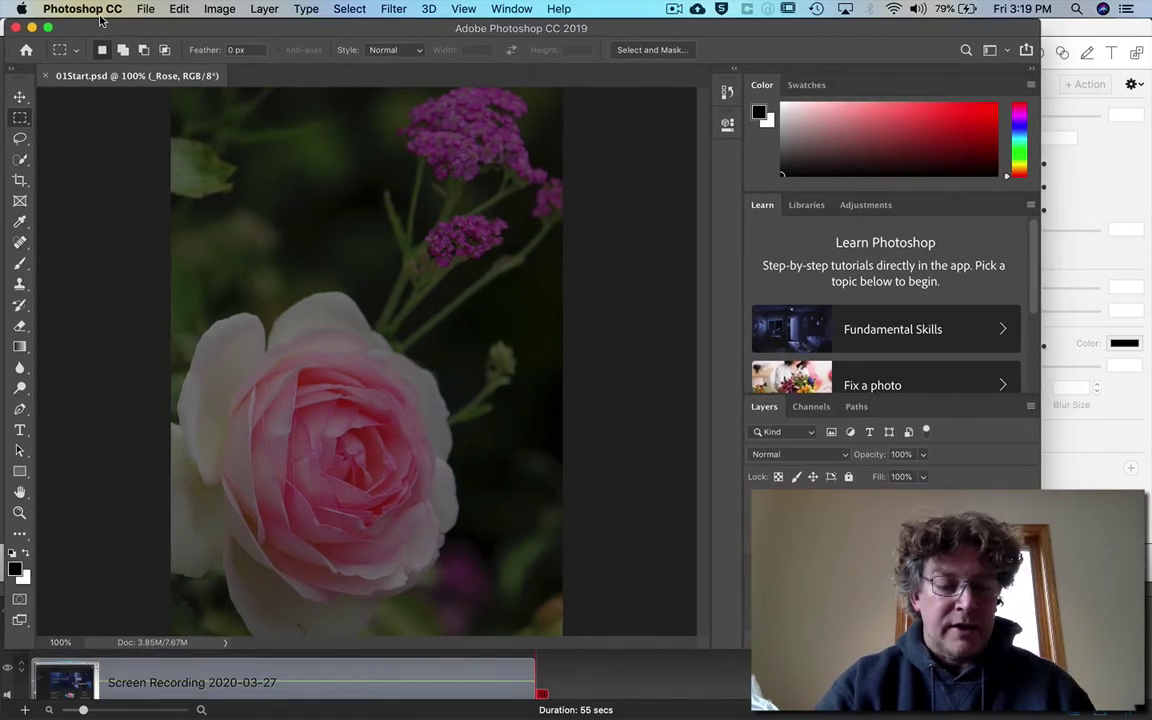
left_click(47, 28)
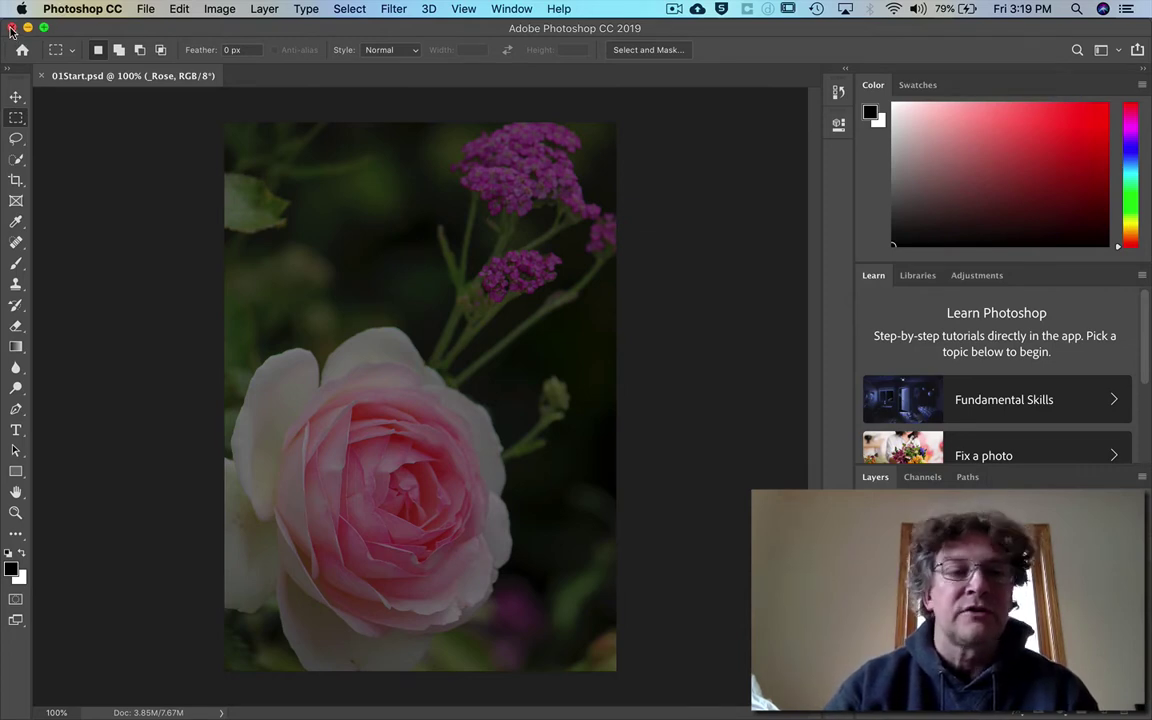
left_click(82, 9)
left_click(82, 9)
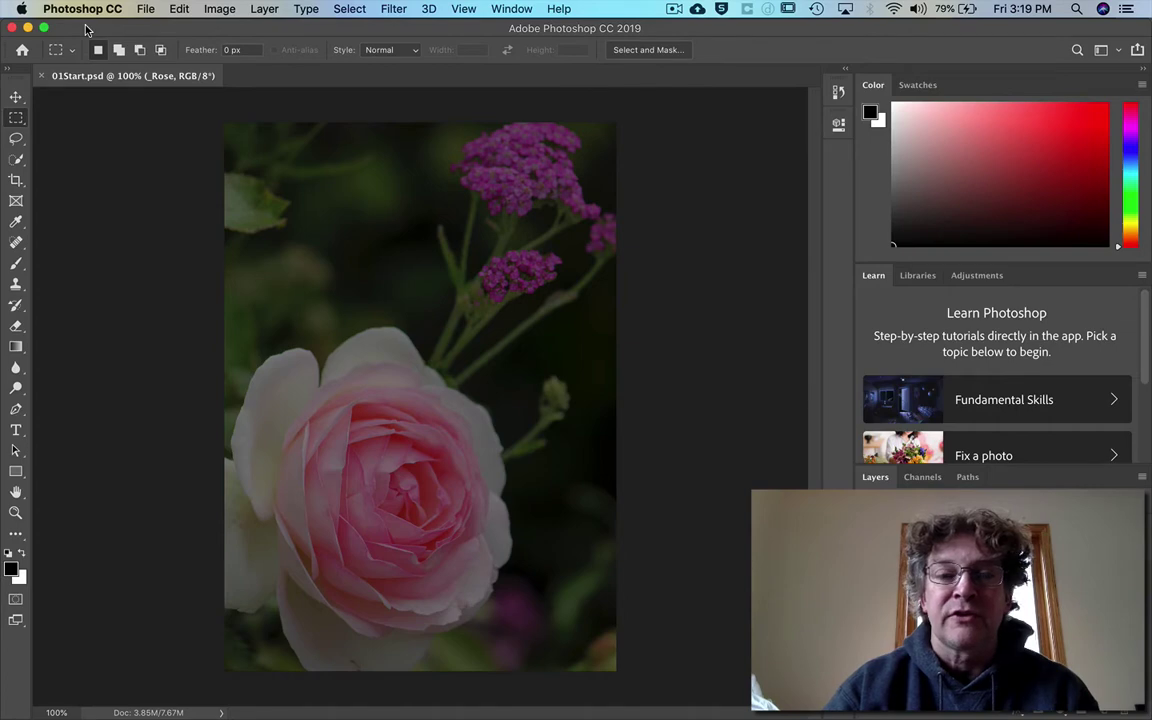
double_click(86, 30)
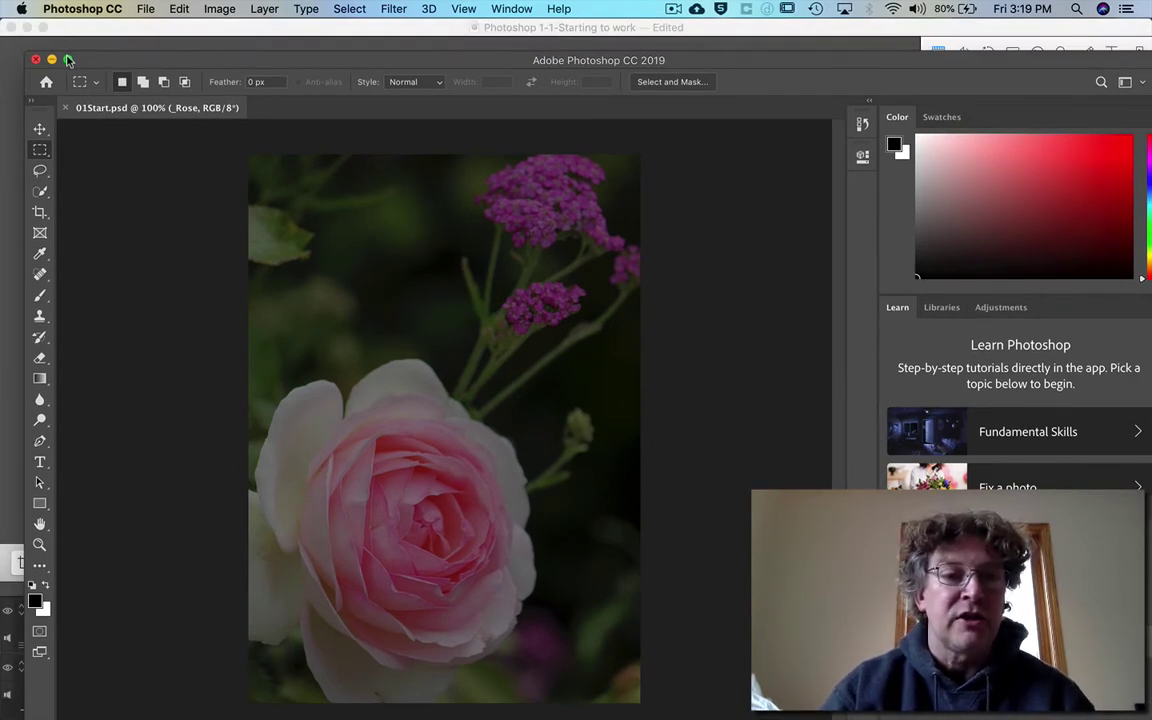
left_click(68, 60)
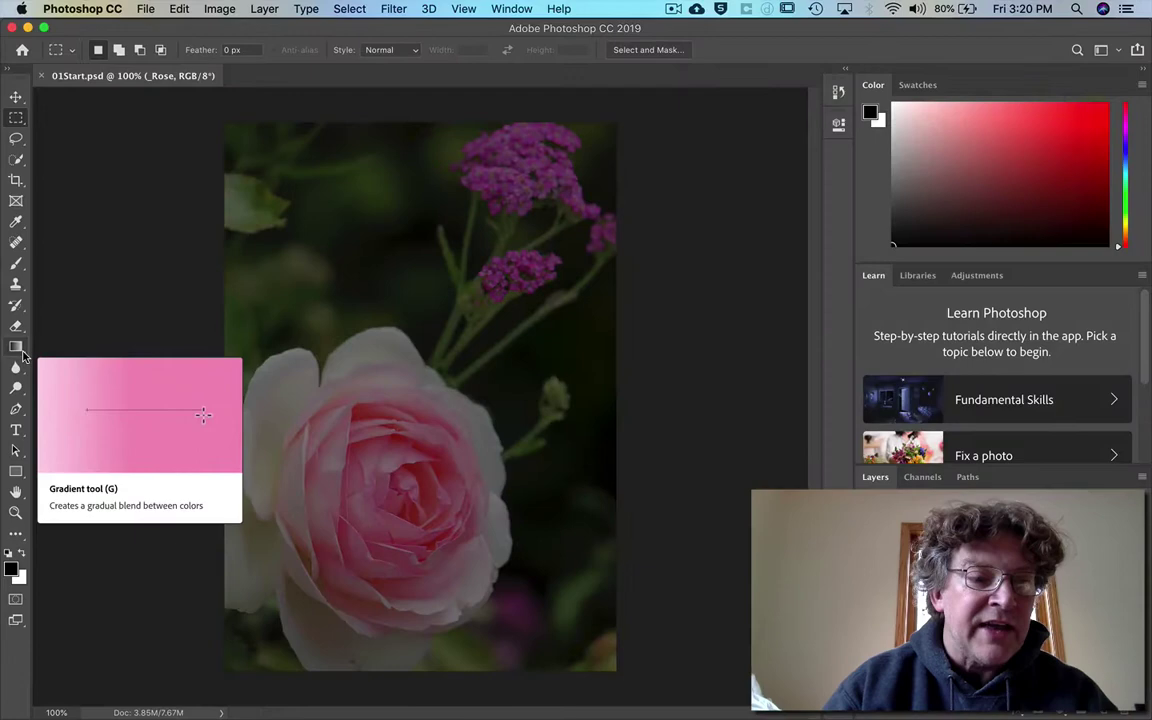
Step: Select the Gradient tool, showing its flyout with Paint Bucket and 3D Material Drop
left_click(17, 348)
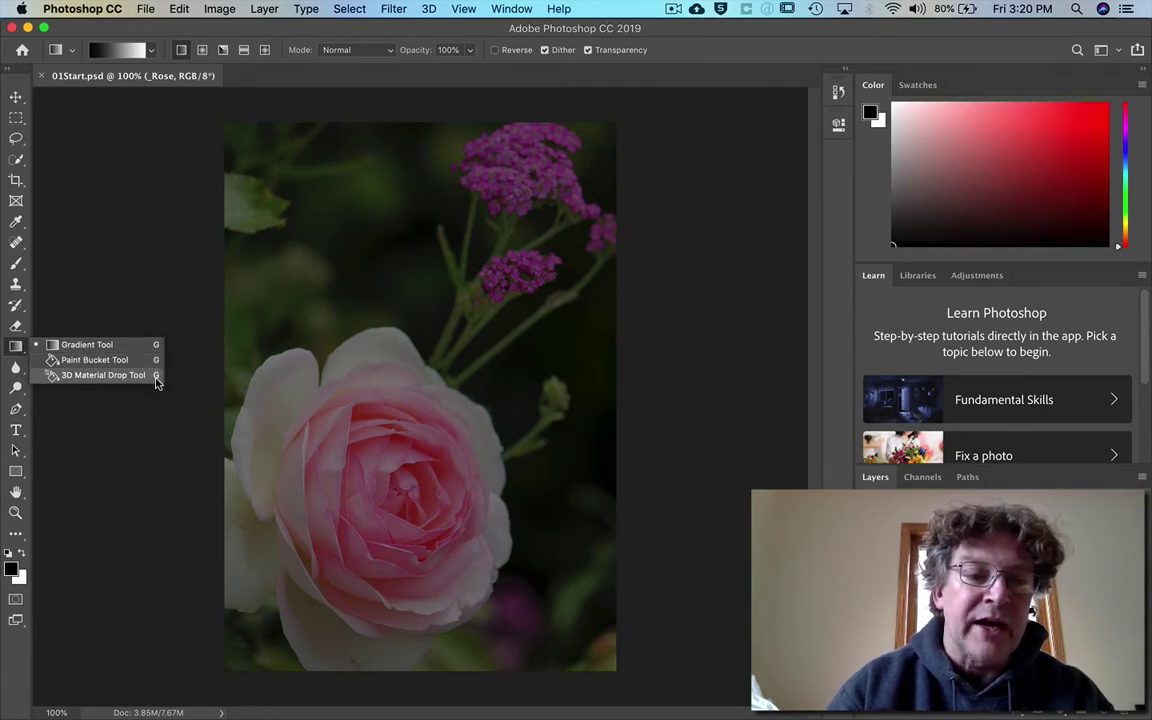
Step: Make the Polygonal Lasso the lasso group's active tool using L and Shift+L
left_click(15, 345)
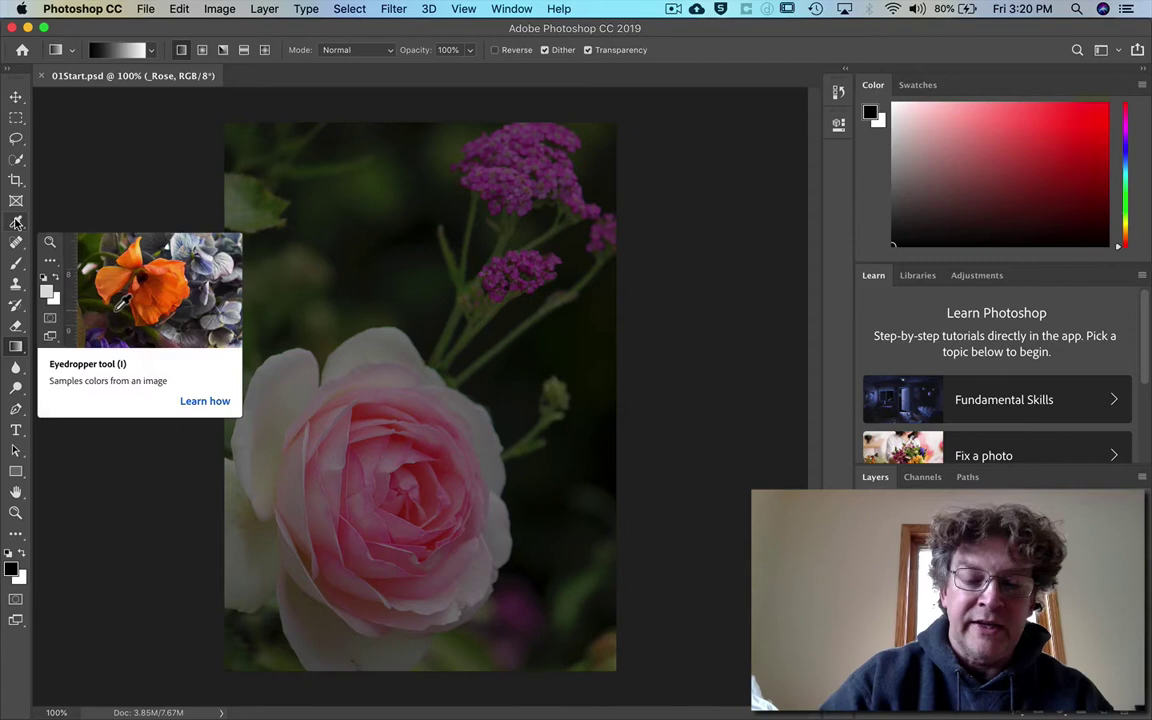
key("l")
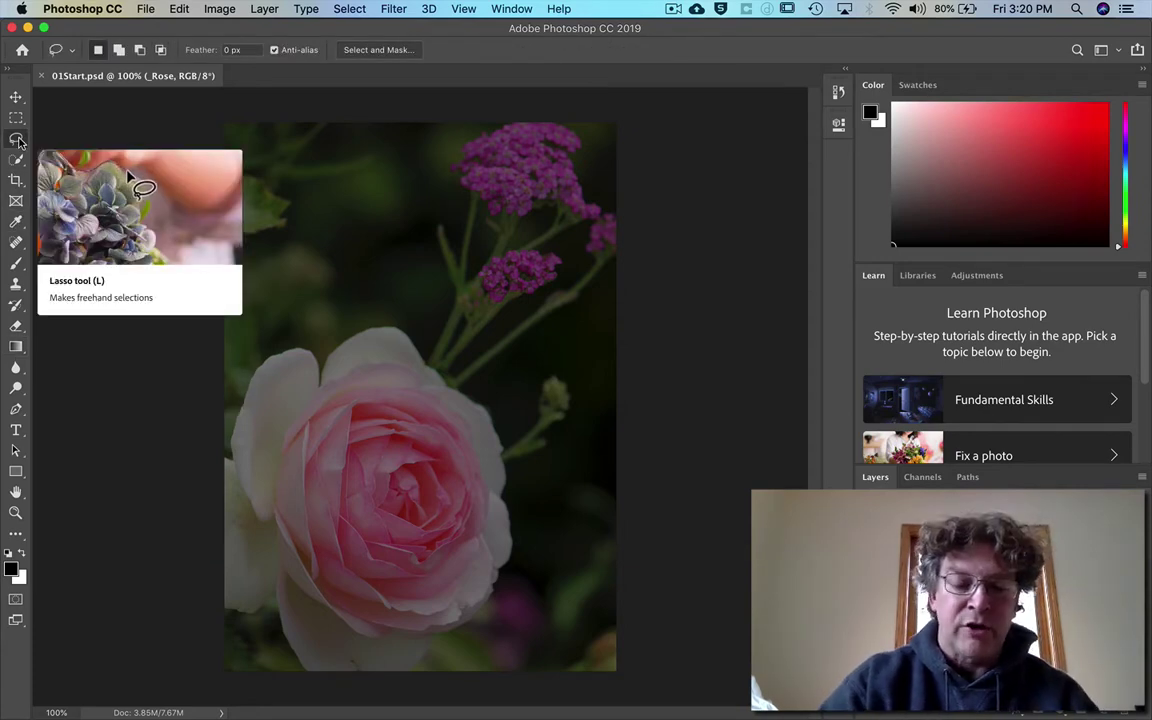
key("g")
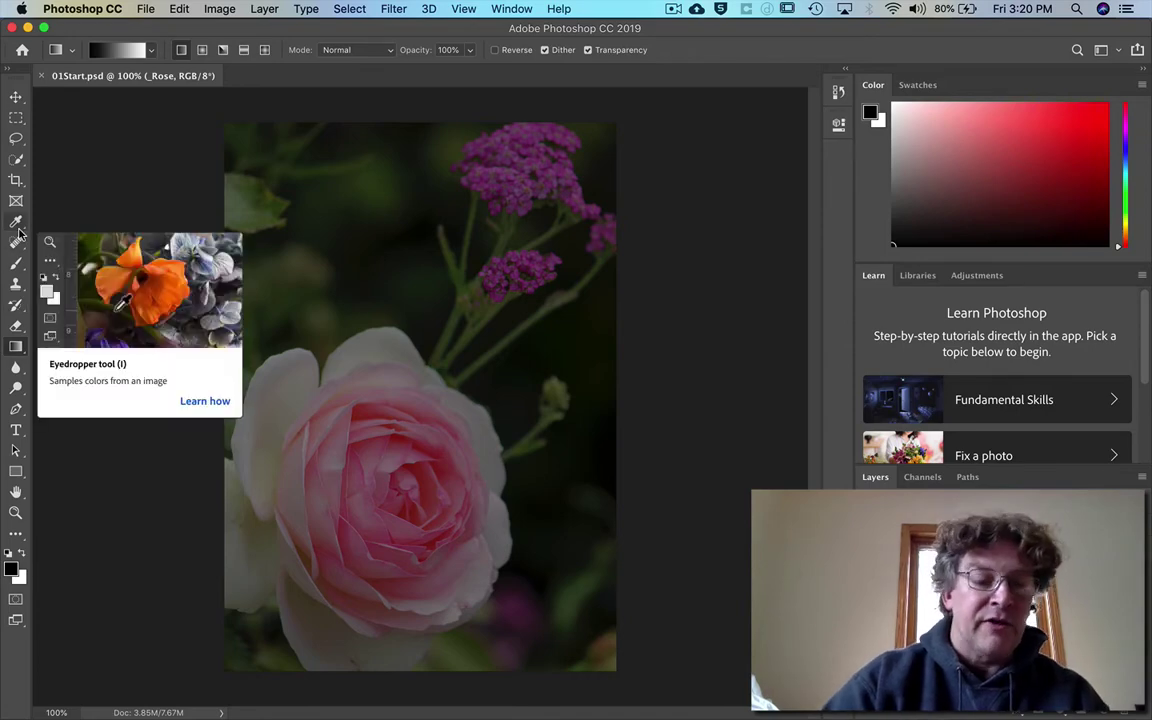
key("l")
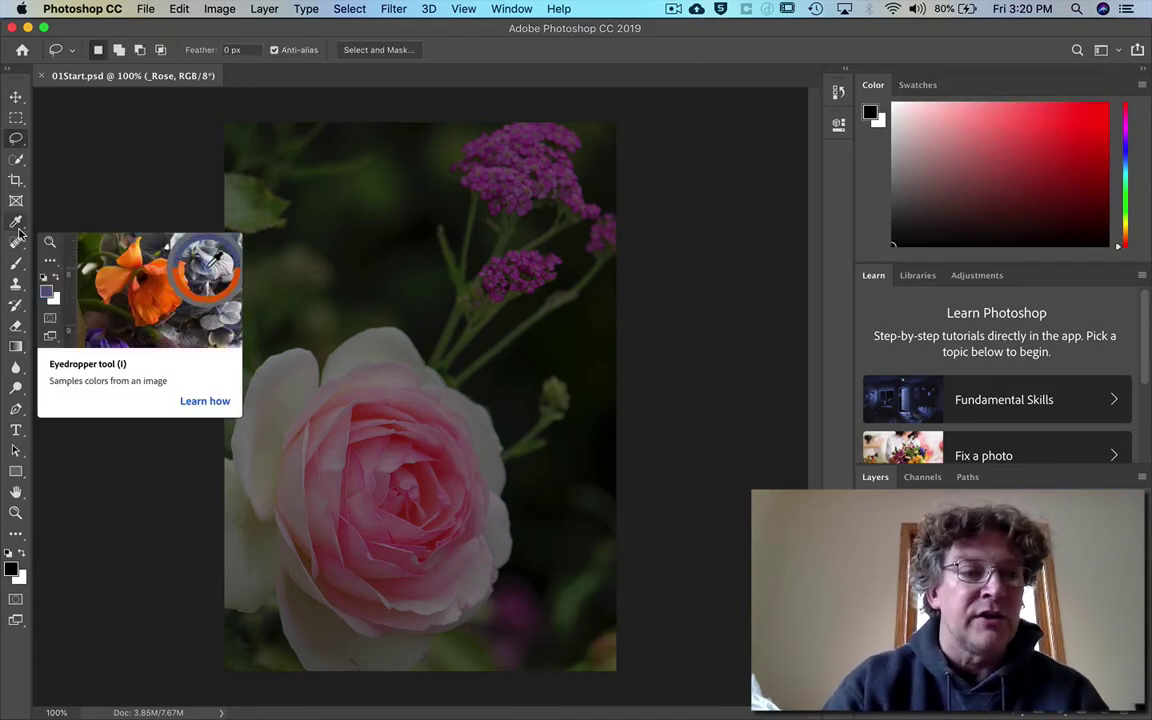
key("shift+l")
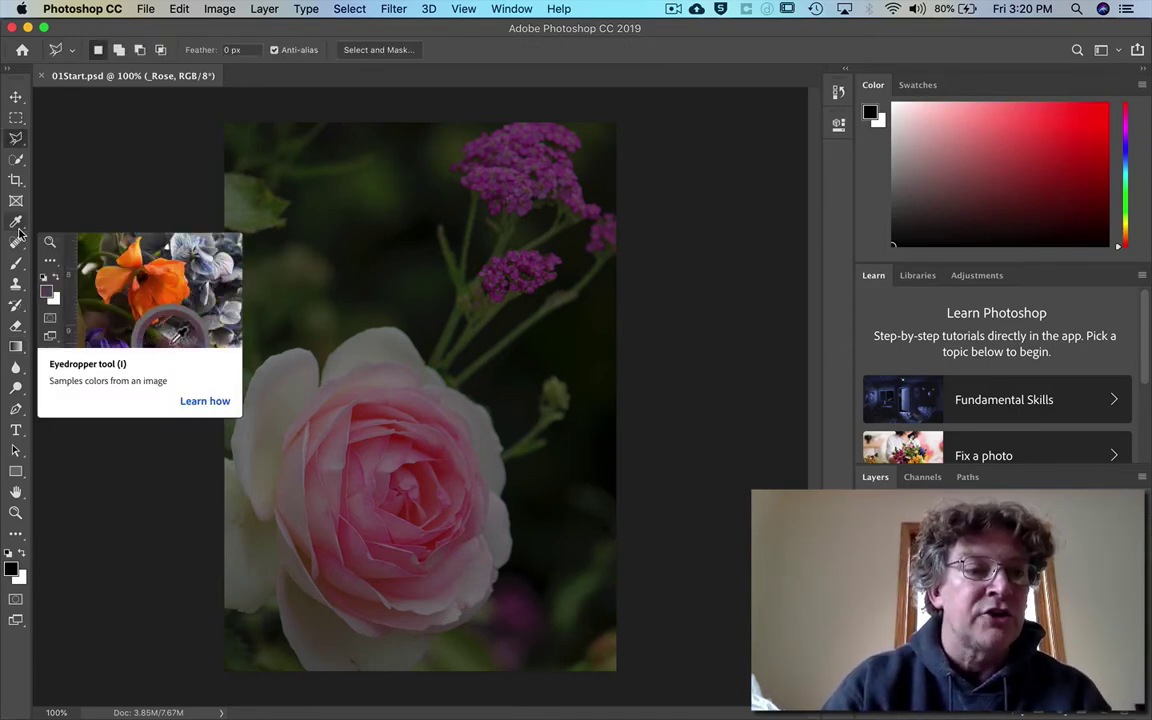
left_click(15, 141)
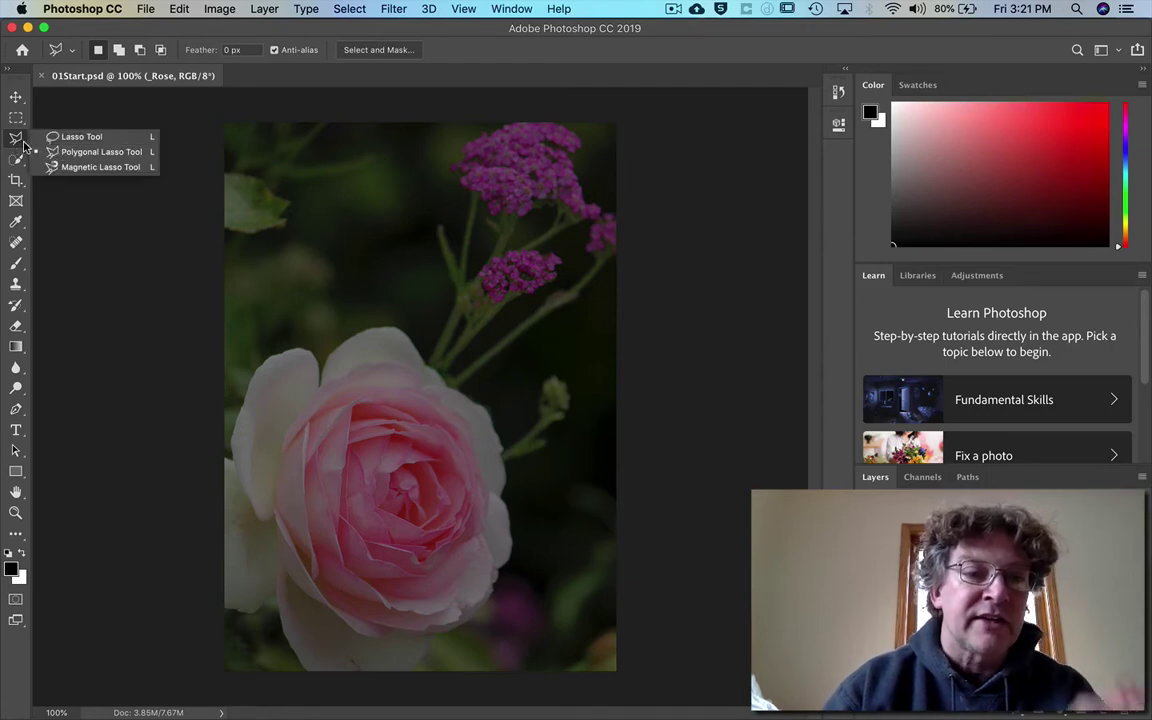
left_click(15, 141)
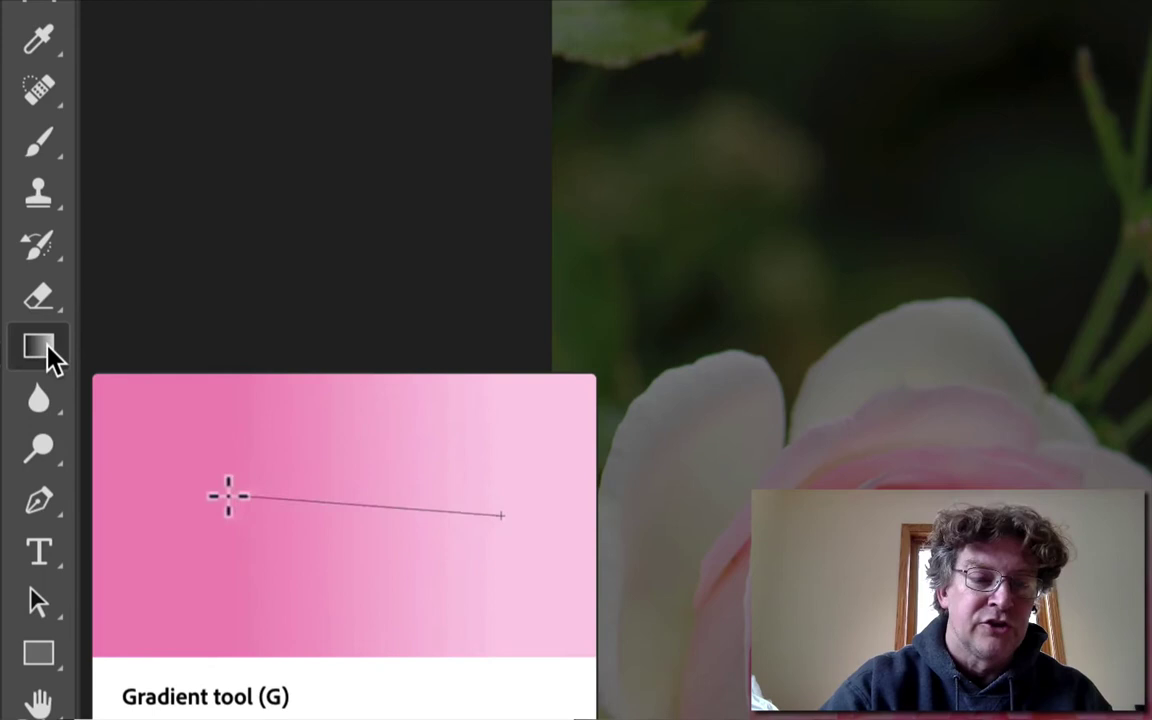
Step: Cycle the gradient group with Shift+G, then reselect the Gradient tool
key("shift+g")
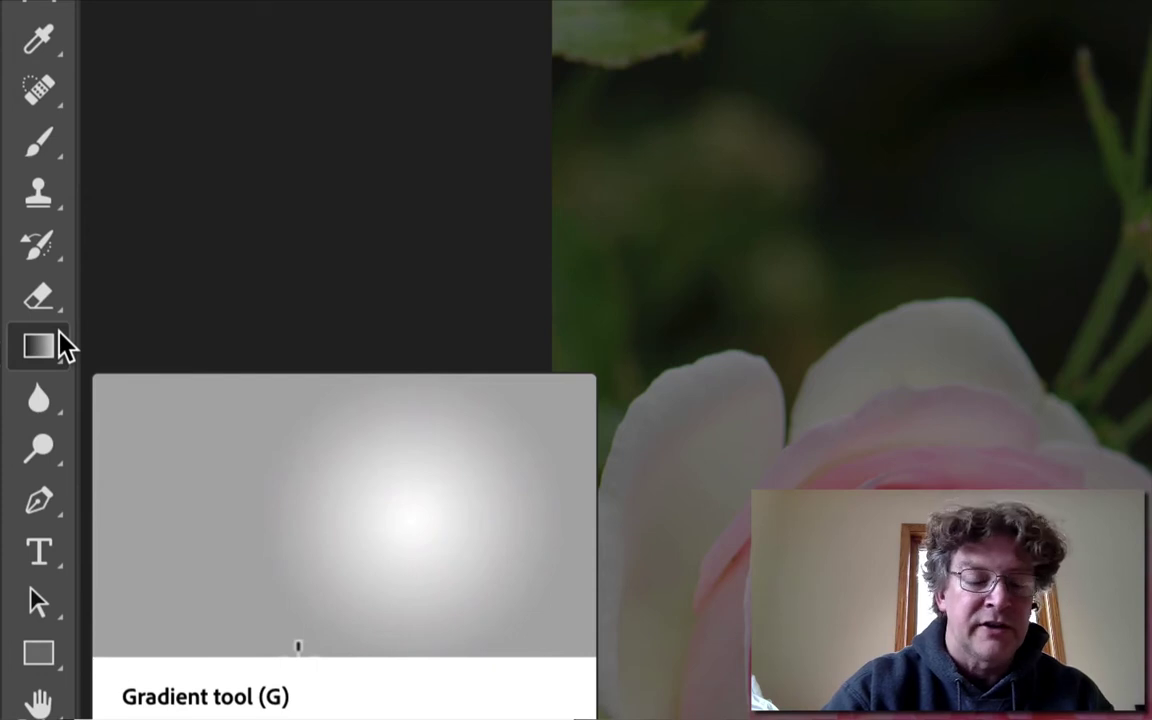
key("shift+g")
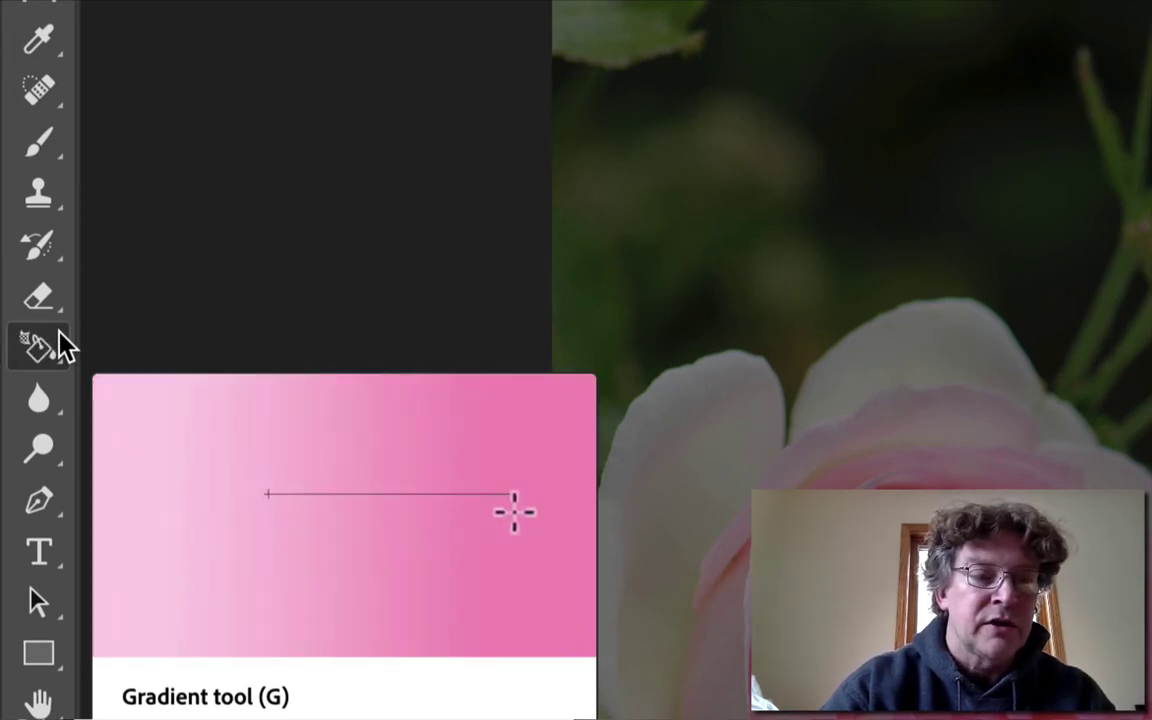
left_click(58, 335)
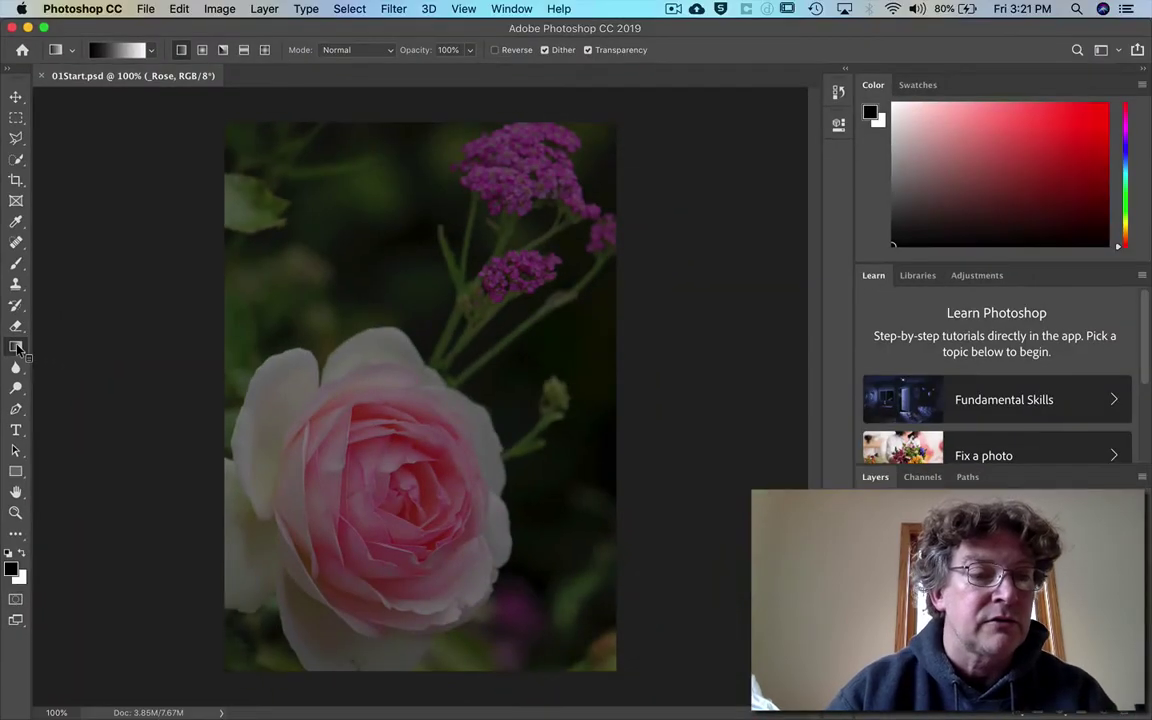
left_click(15, 97)
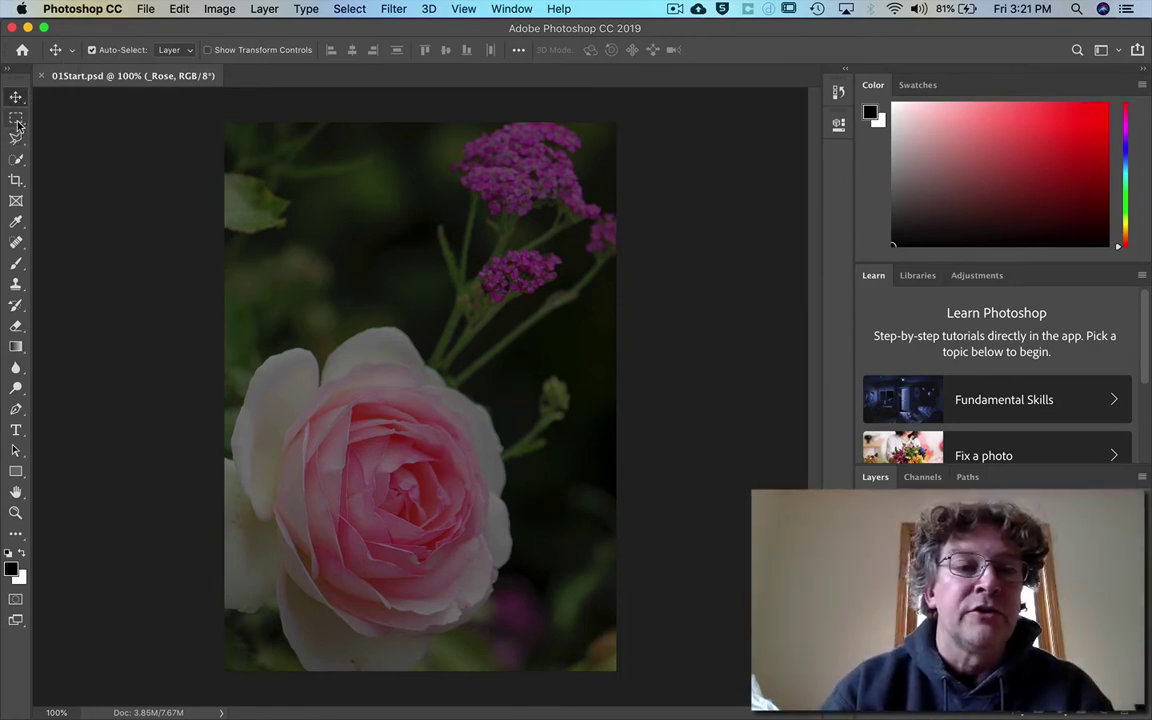
left_click(16, 221)
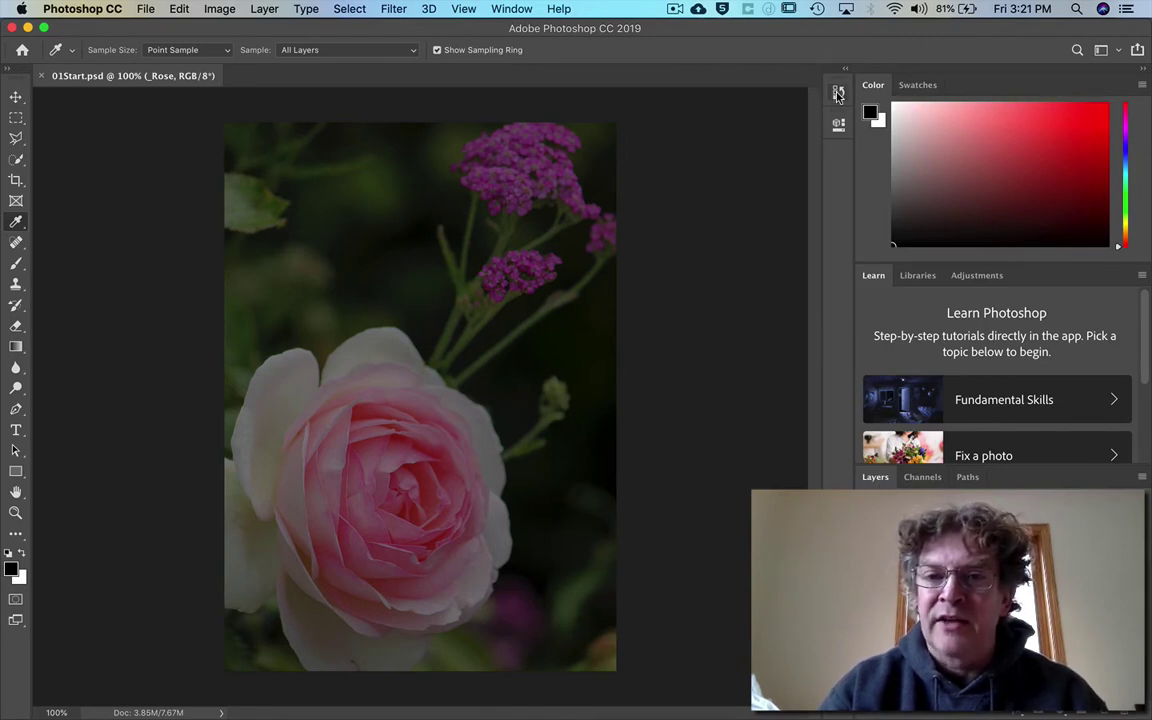
left_click(838, 93)
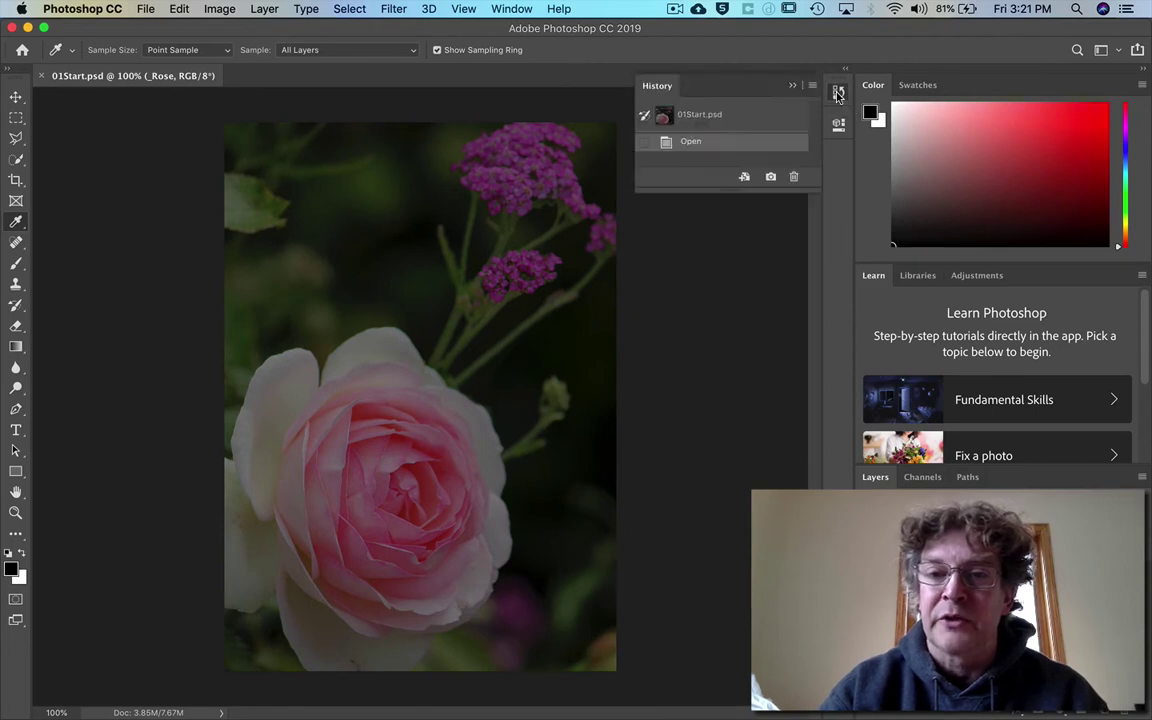
left_click_drag(714, 192, 714, 366)
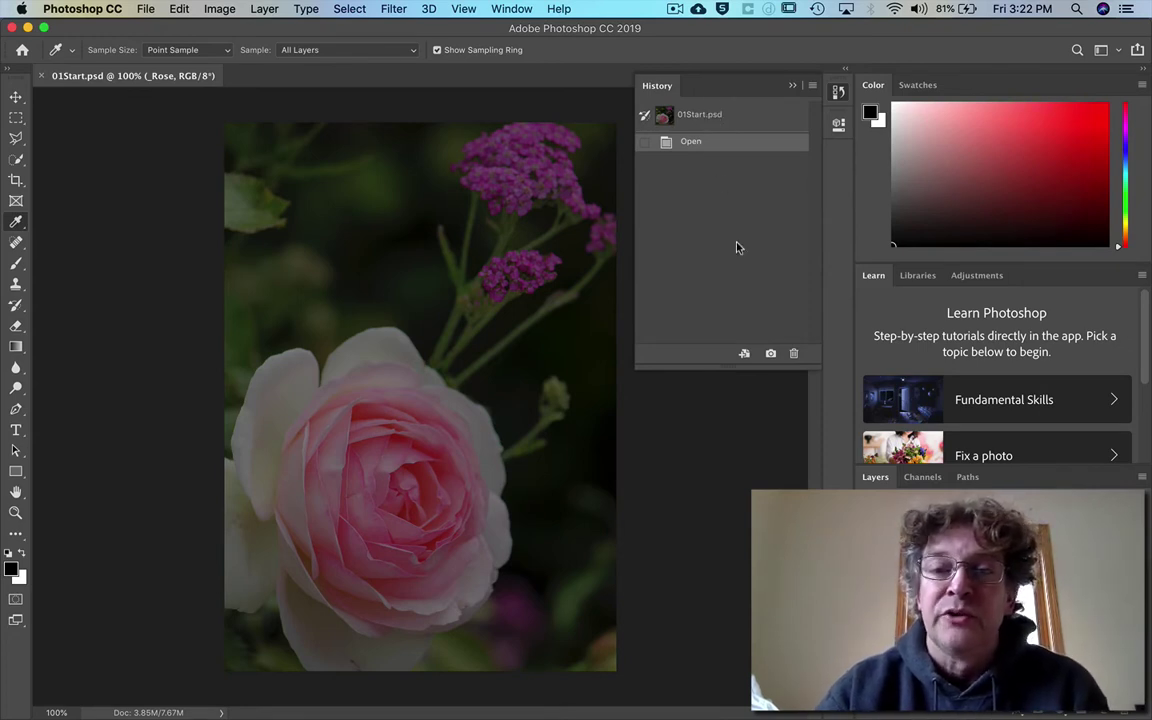
left_click(839, 92)
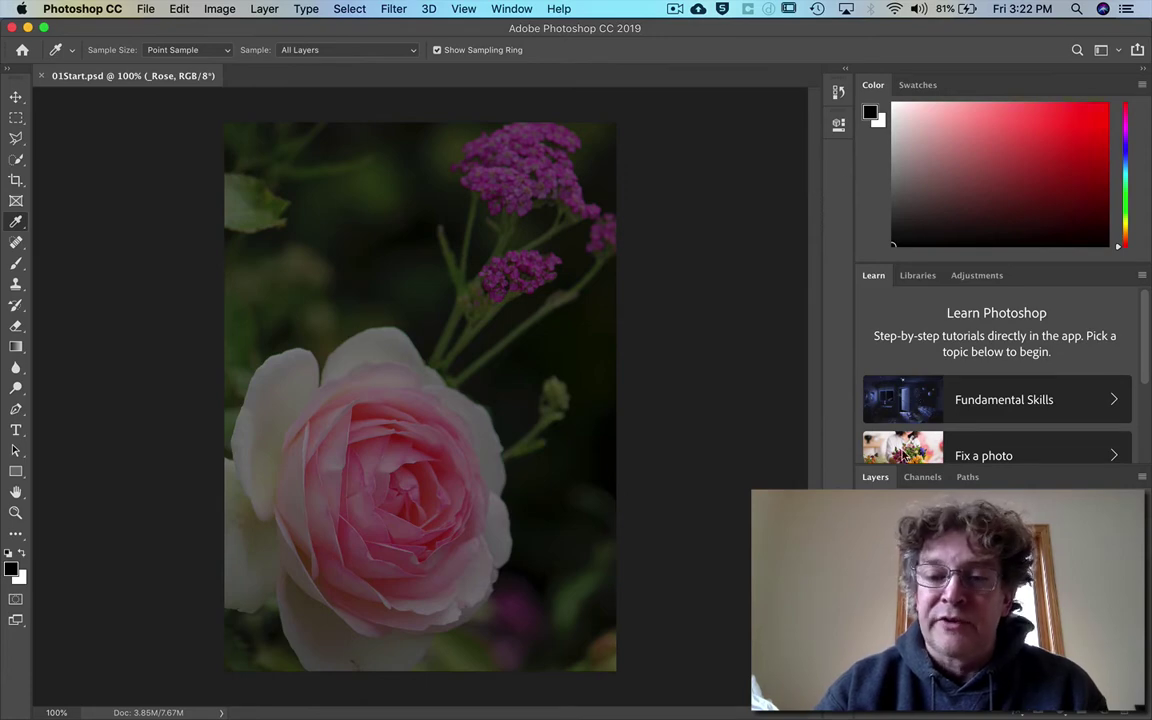
Step: Close the Color/Swatches and Learn panel groups with Close Tab Group from their flyout menus
left_click(1143, 477)
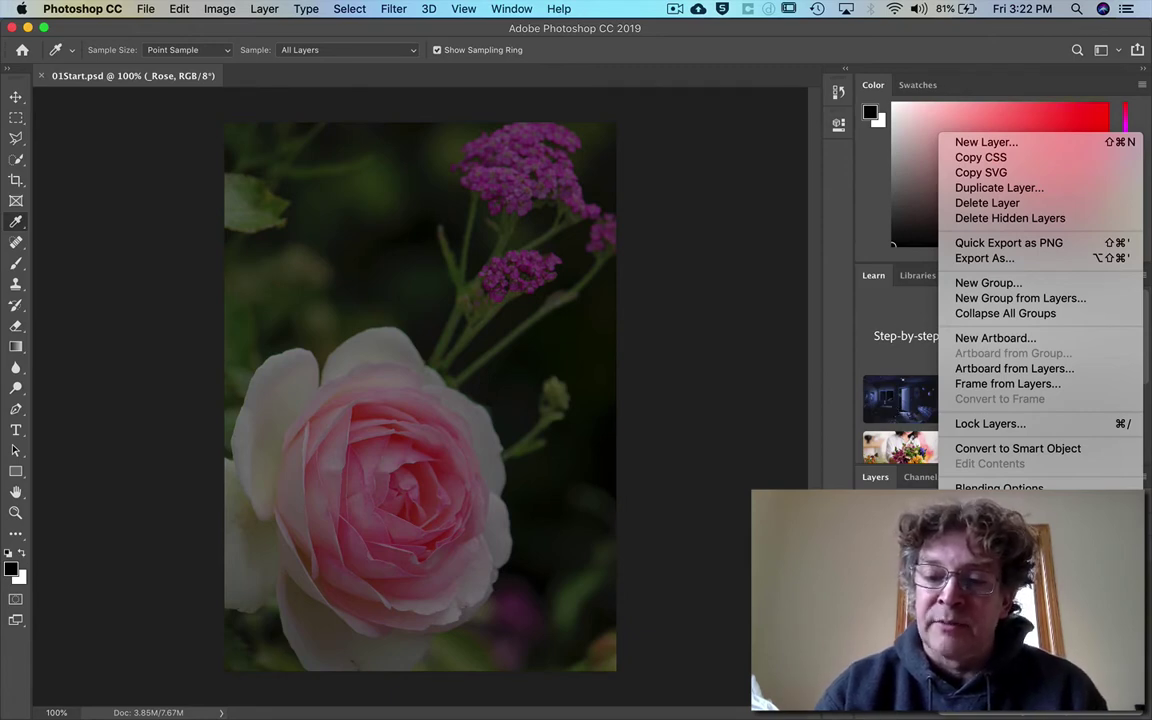
key("Escape")
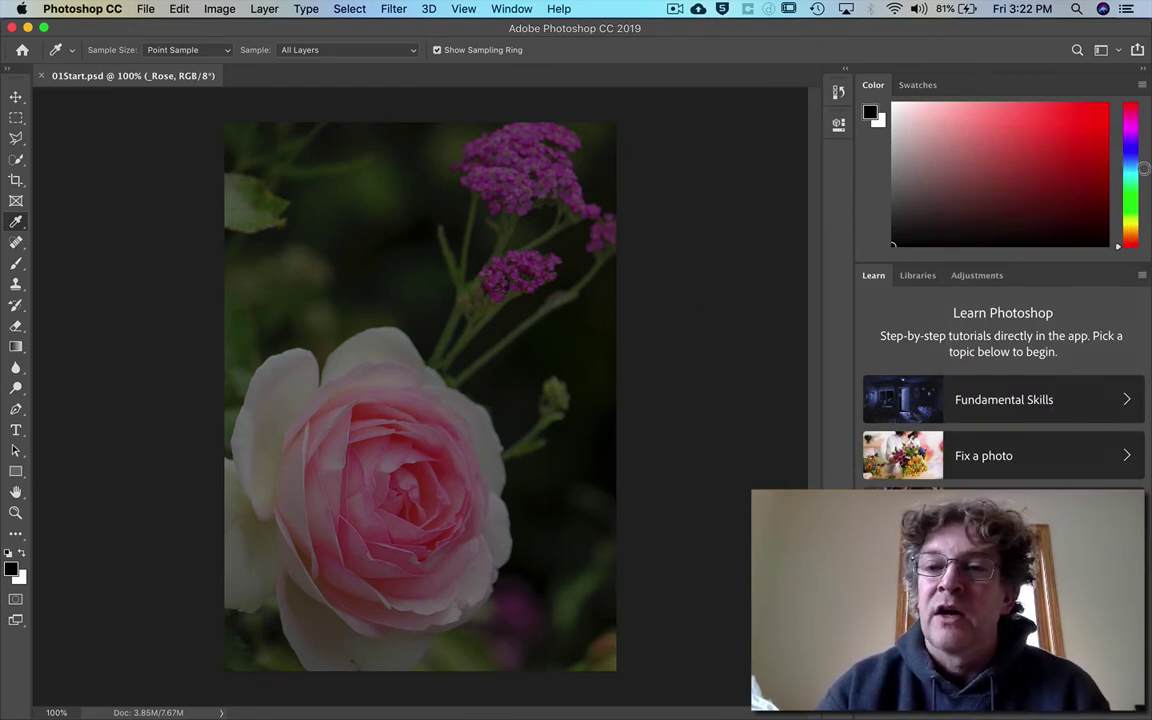
left_click(1142, 84)
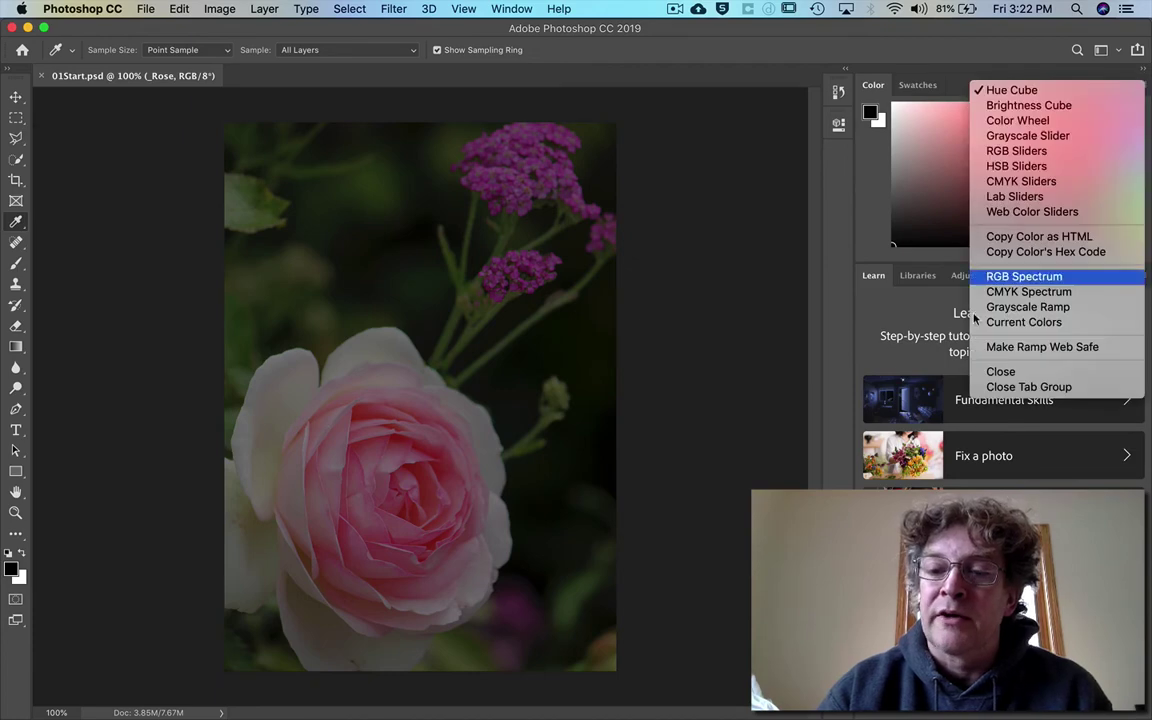
left_click(990, 391)
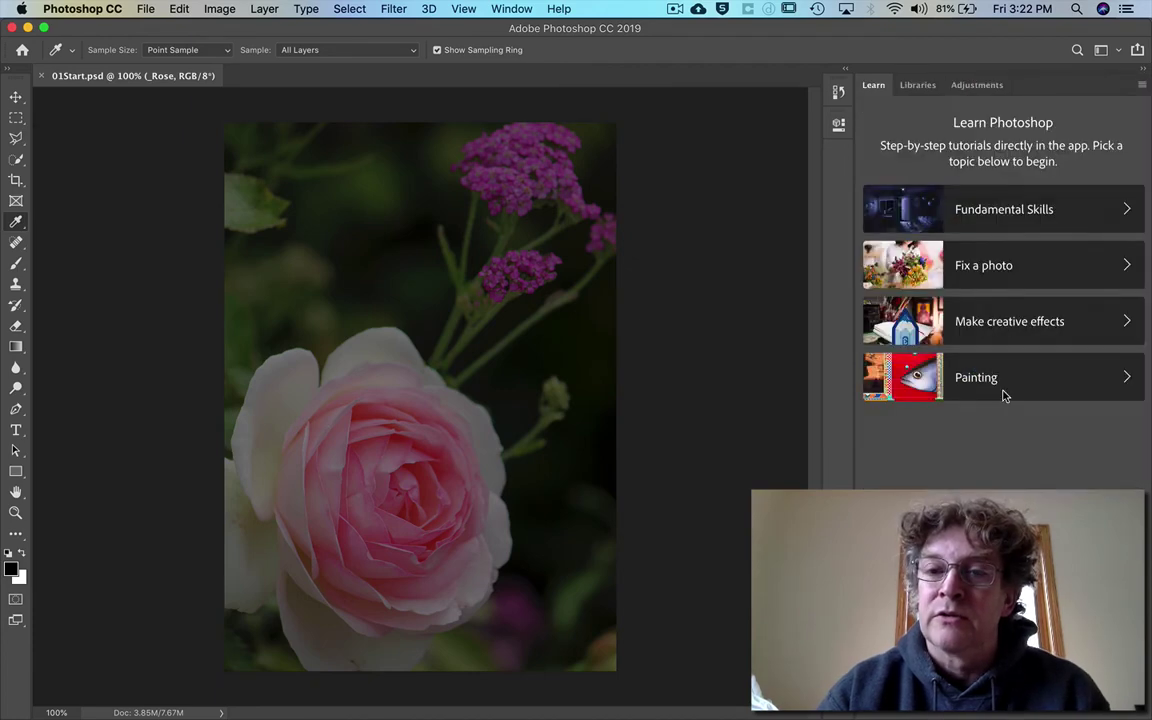
left_click(1143, 88)
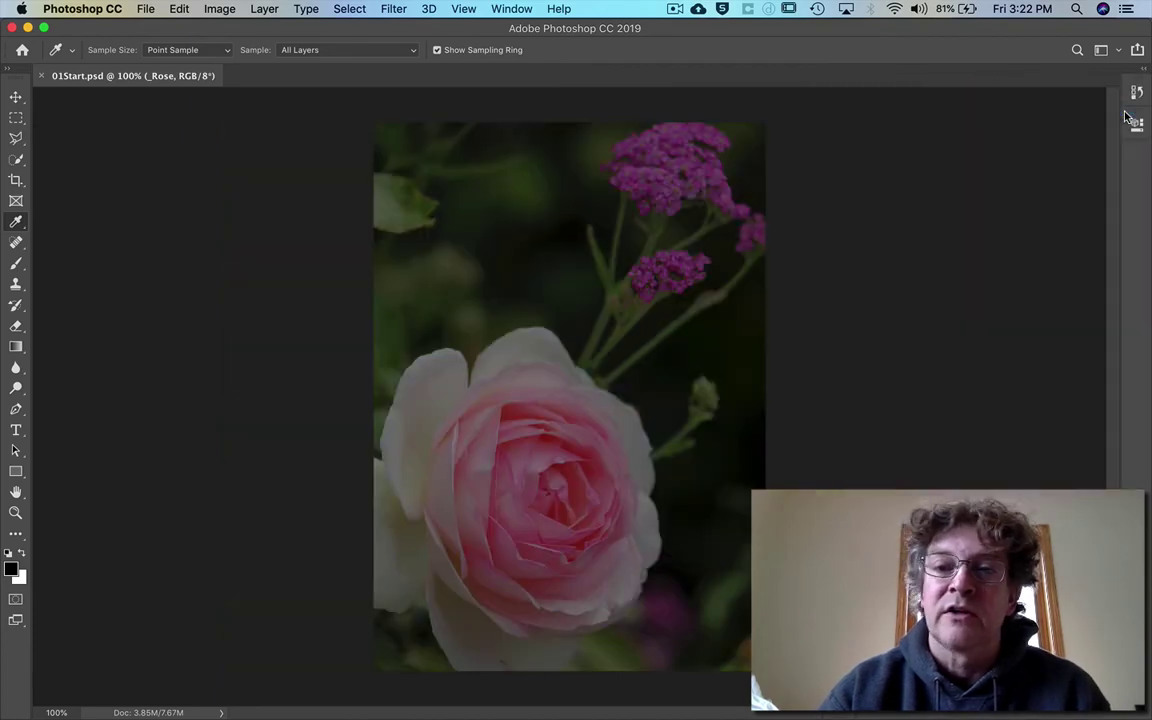
left_click(1020, 105)
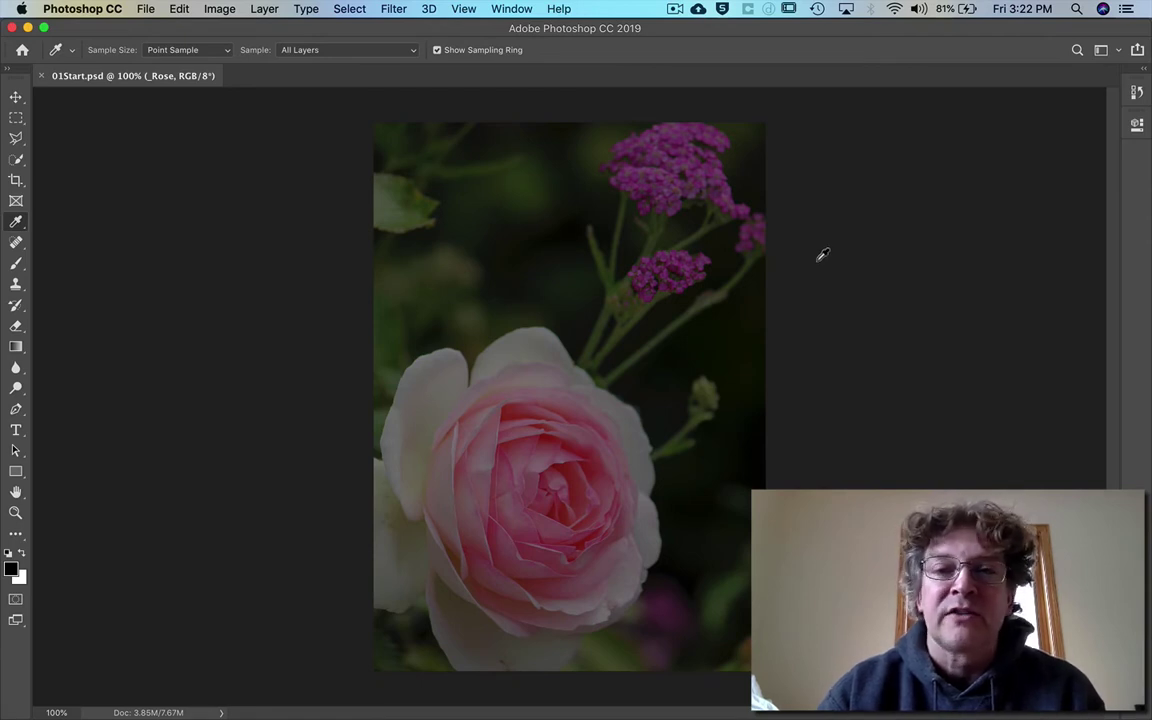
Step: Choose Window > Workspace > Reset Essentials to bring back Color, Learn and Layers
left_click(510, 8)
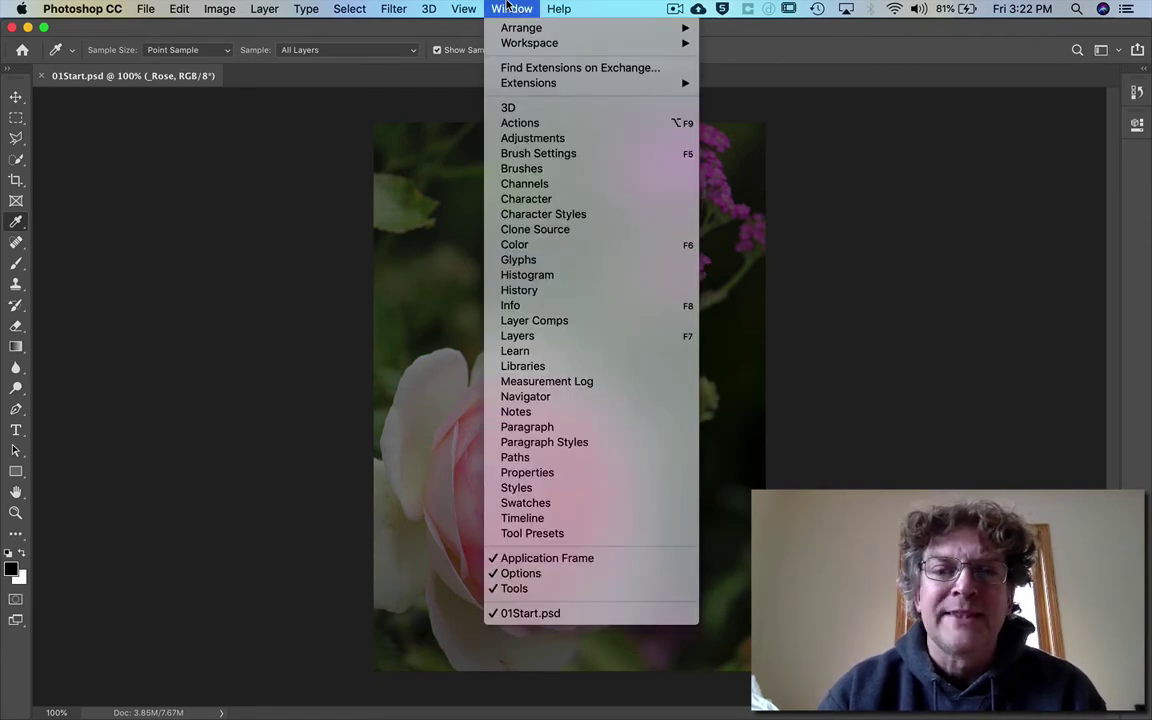
mouse_move(519, 45)
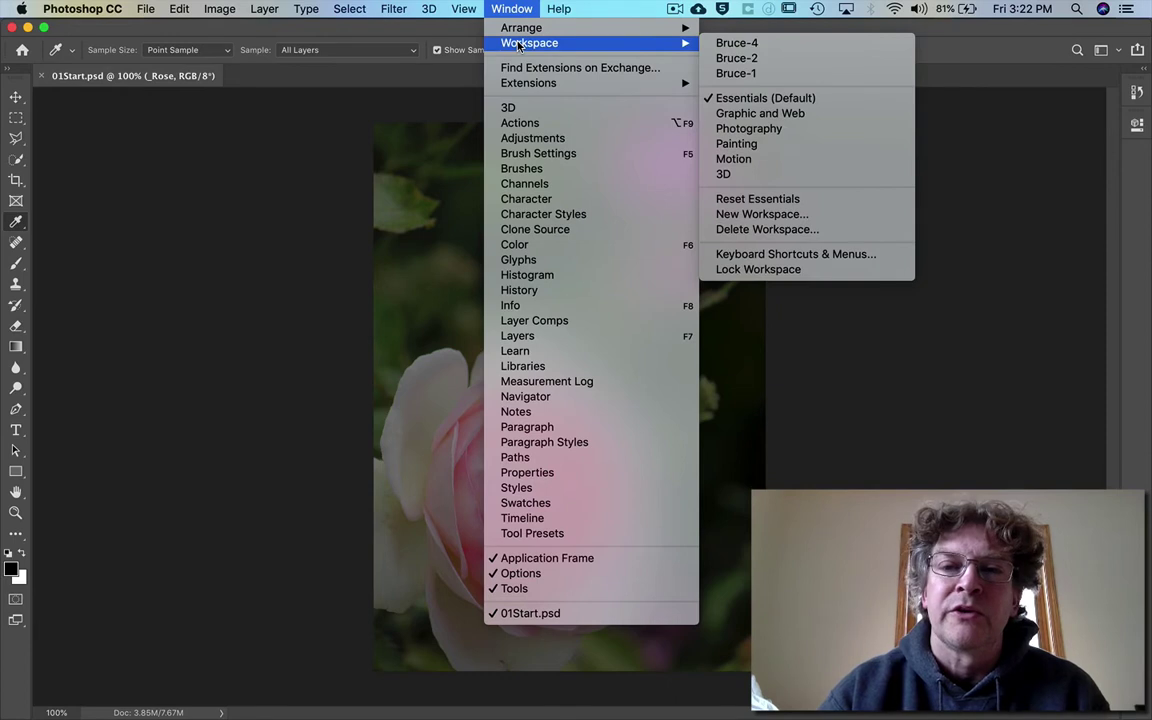
left_click(729, 201)
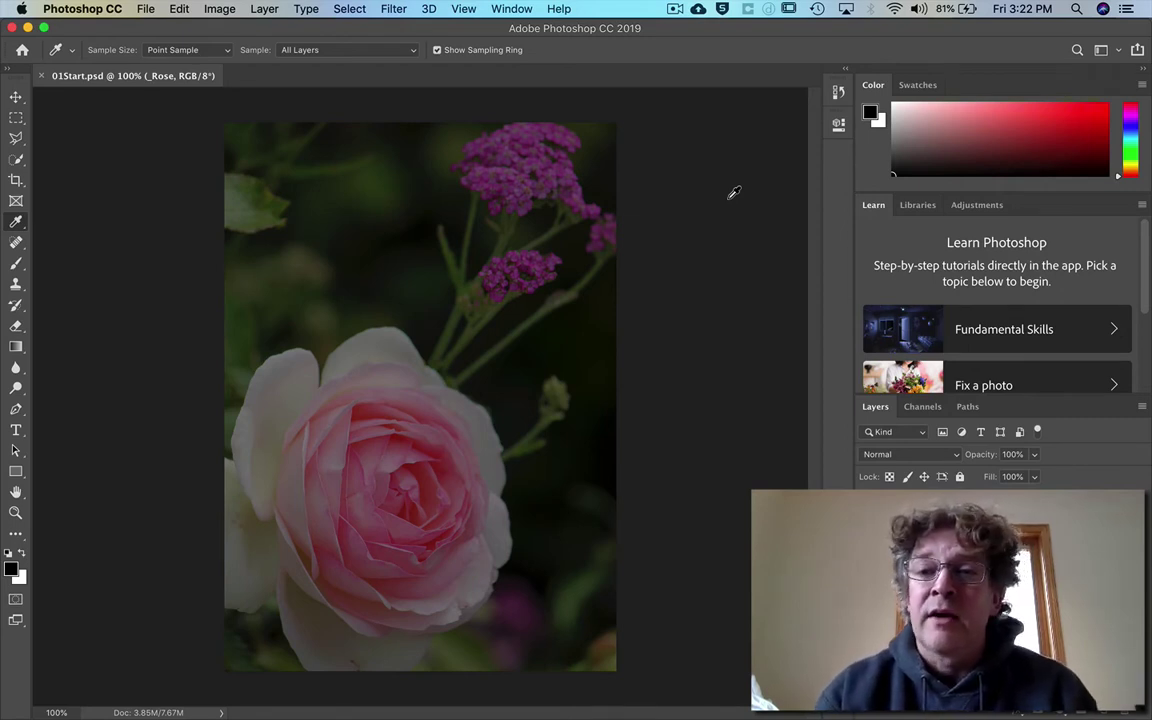
Step: Expand the History panel, make it taller and float it separately
left_click(838, 91)
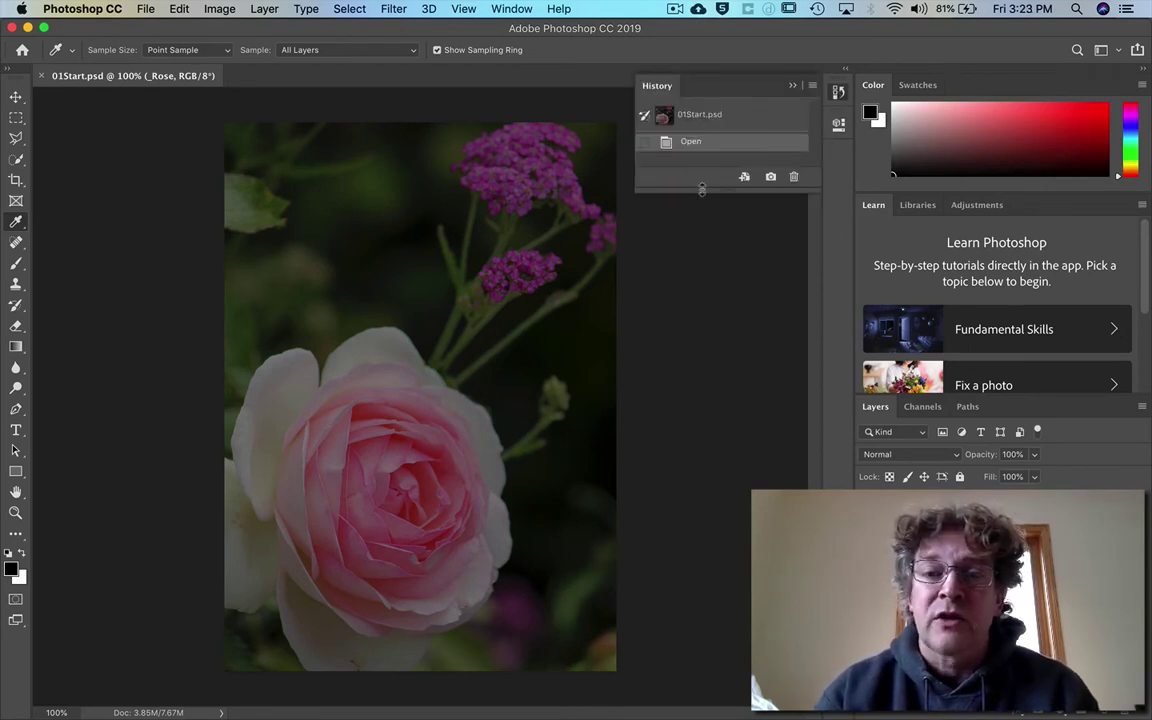
left_click_drag(709, 192, 710, 334)
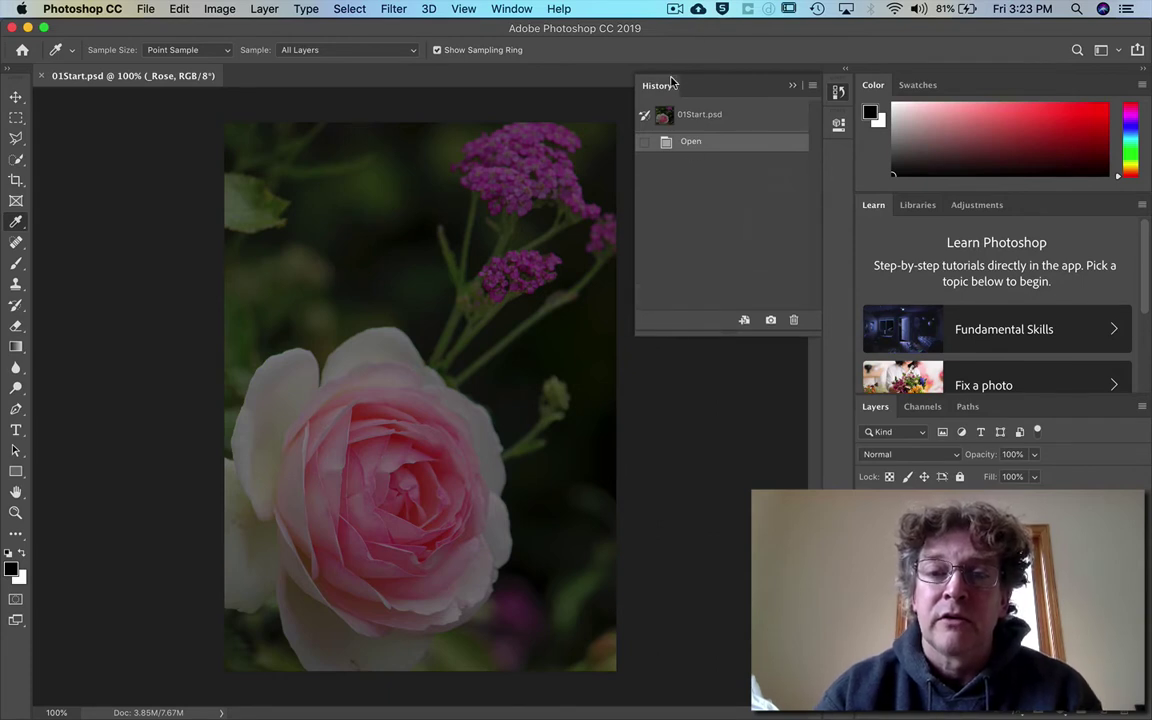
left_click_drag(662, 88, 677, 430)
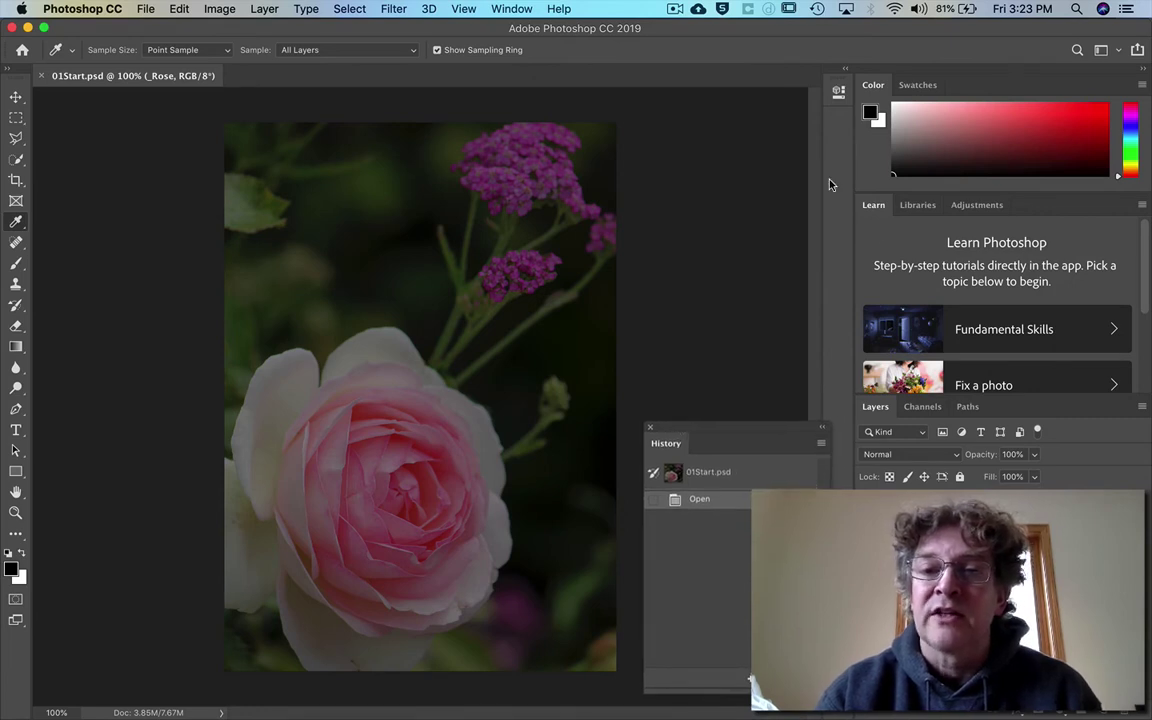
Step: Load a saved custom workspace from Window > Workspace
left_click(507, 9)
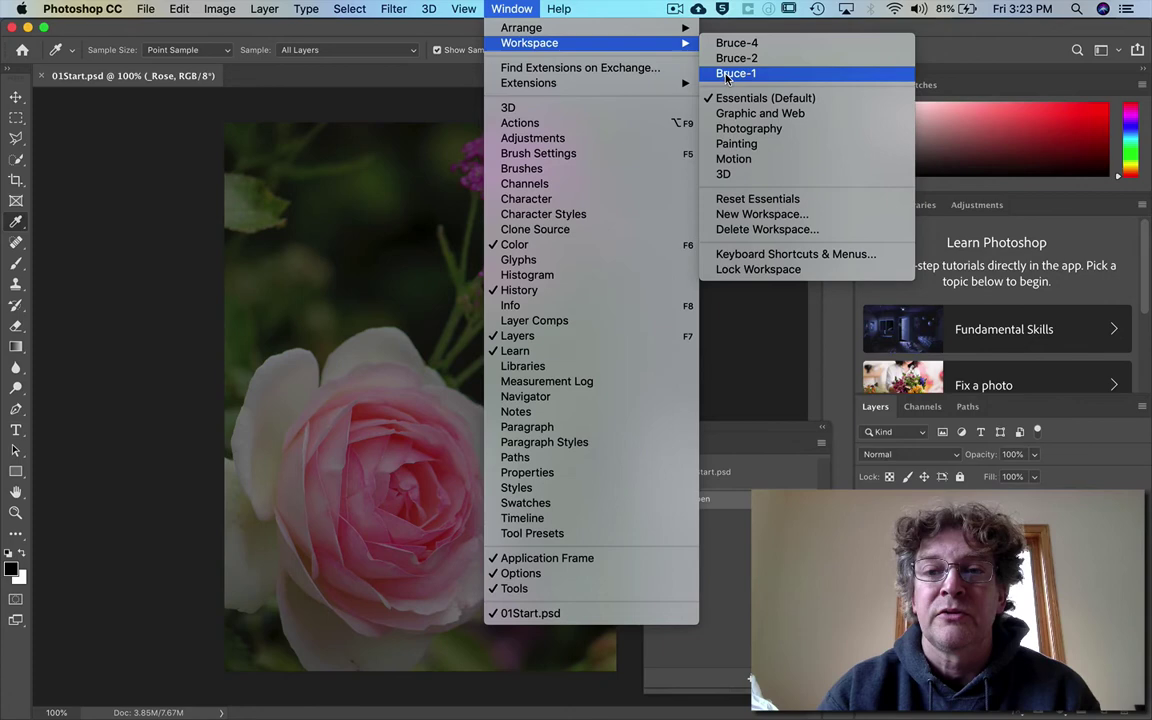
left_click(735, 73)
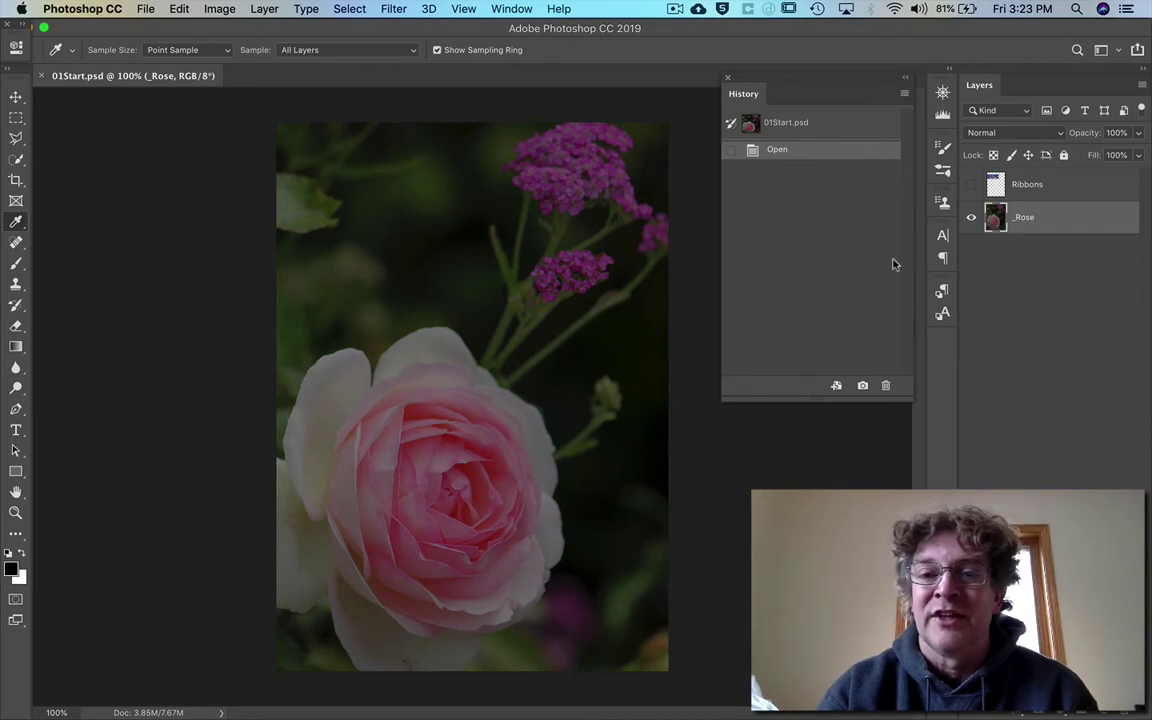
left_click(511, 9)
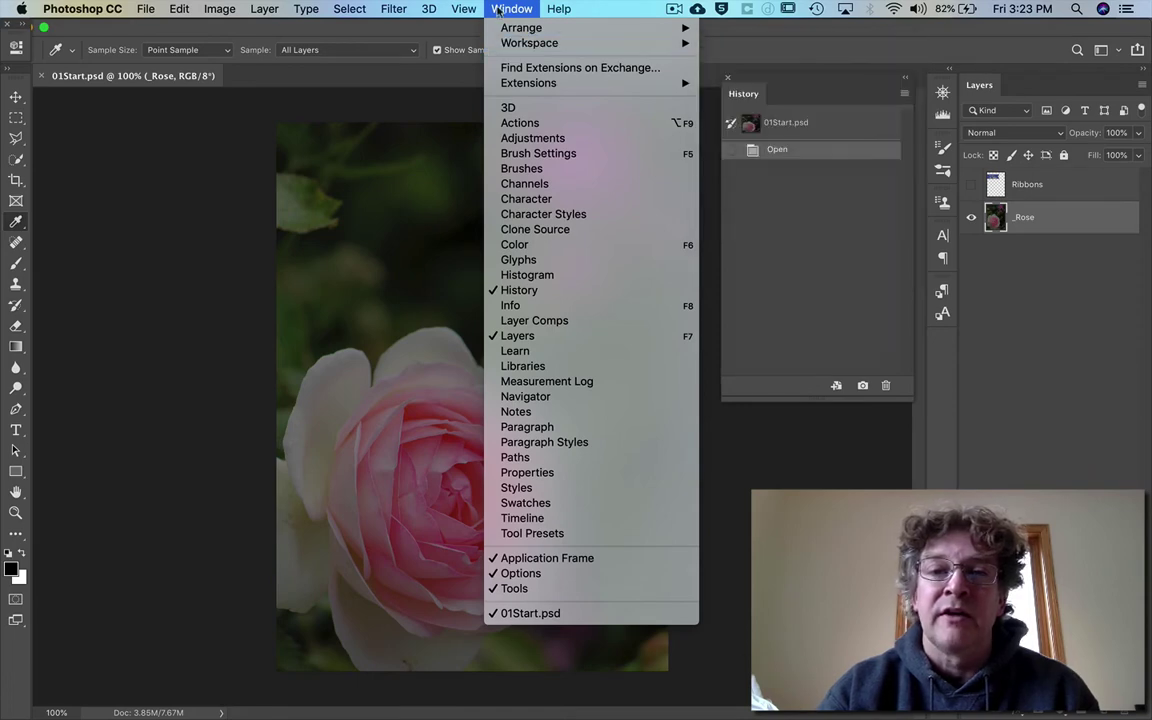
left_click(500, 8)
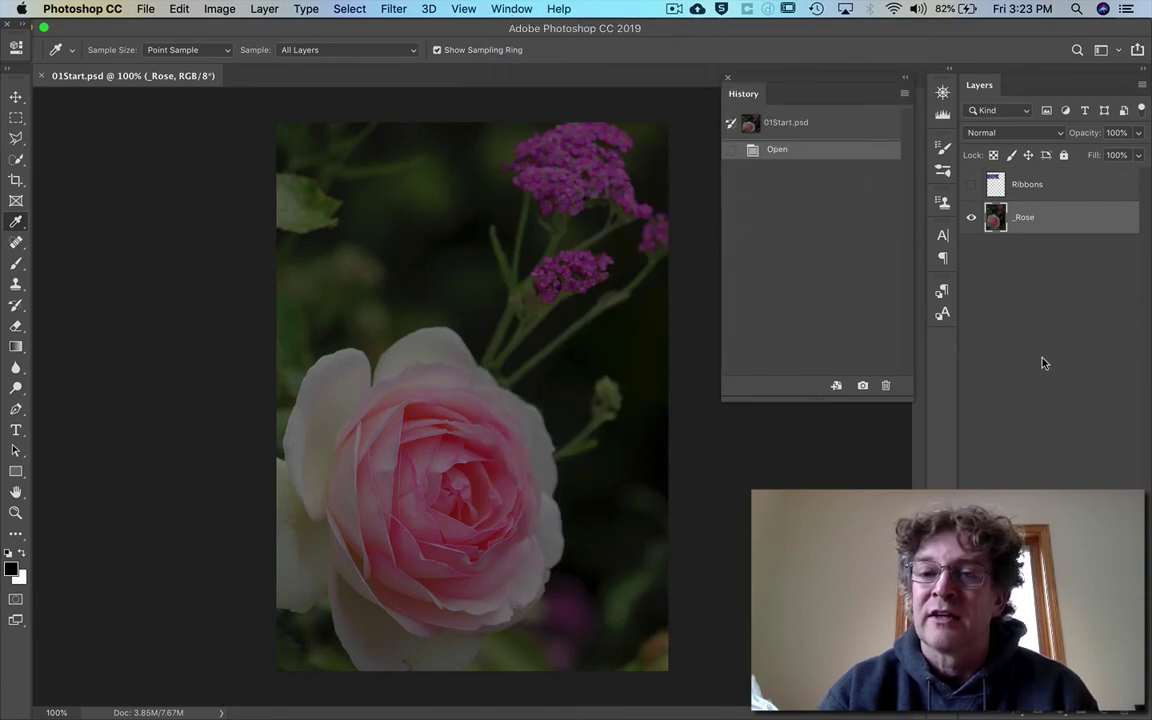
Step: Close the Layers panel group, then reset the custom workspace to its saved layout
left_click(1142, 85)
left_click(1000, 660)
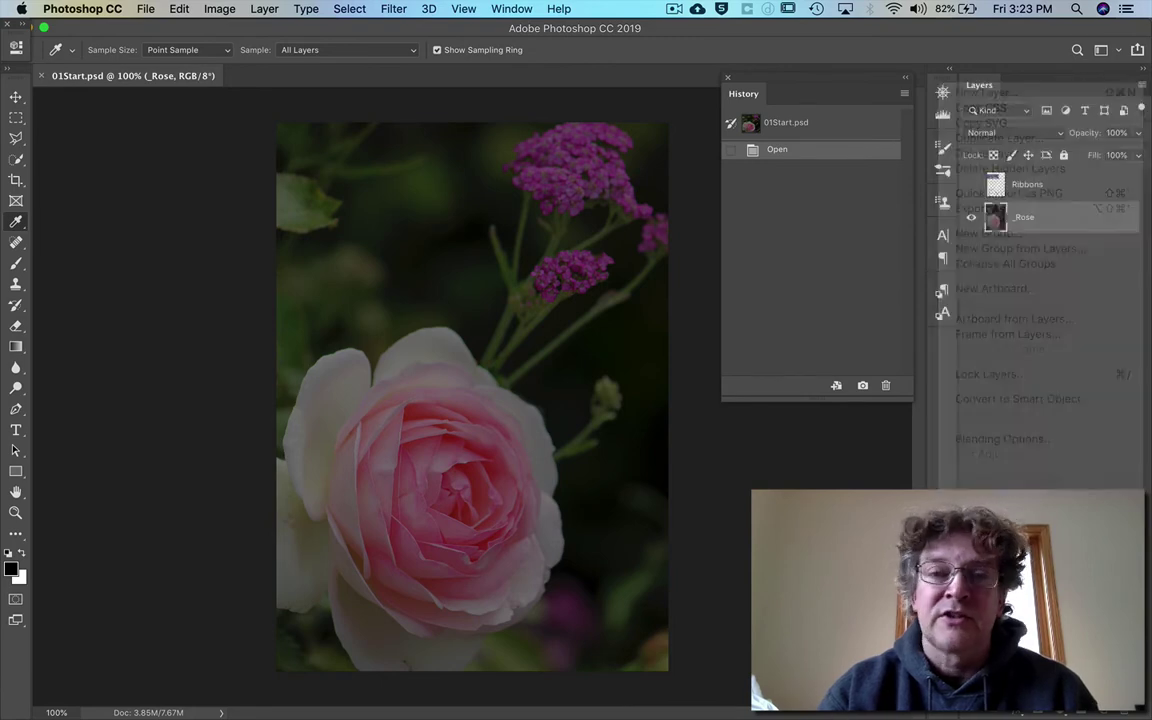
left_click(525, 8)
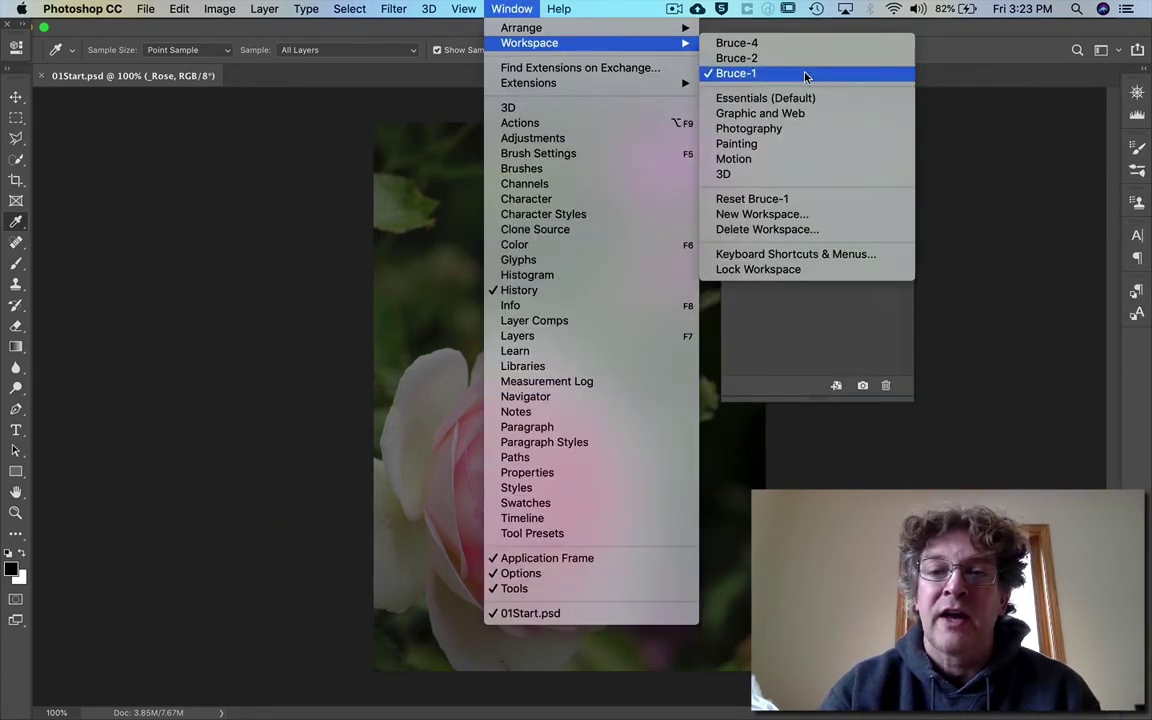
left_click(779, 200)
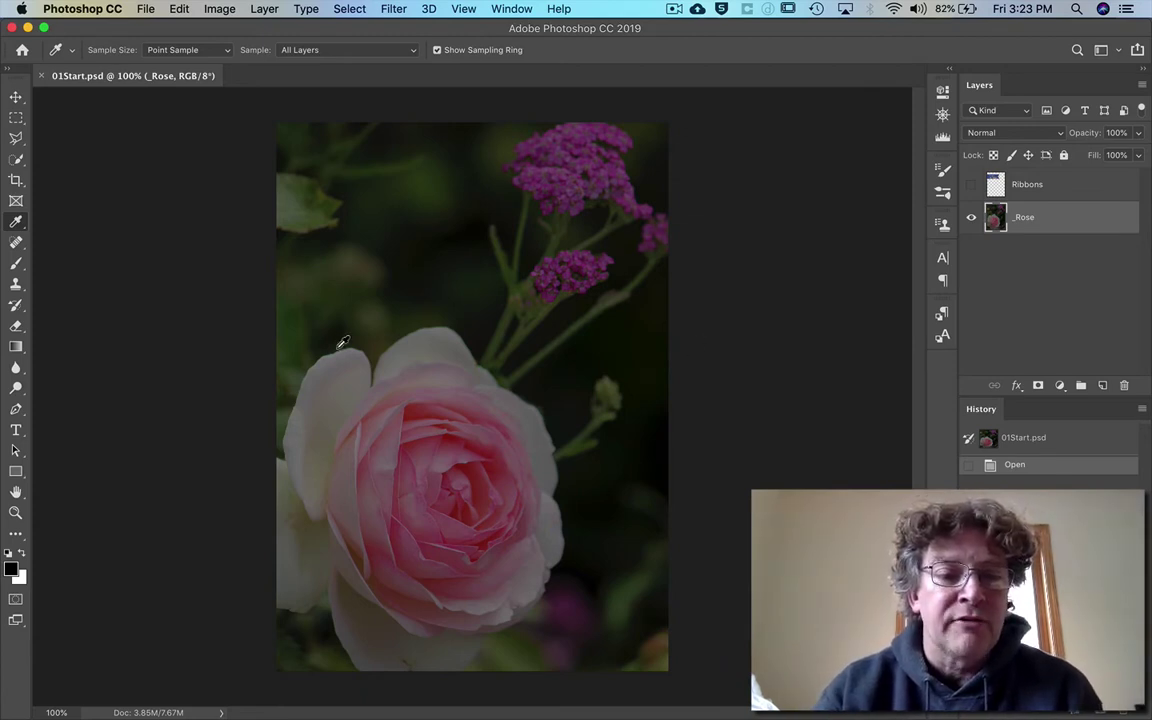
Step: Switch back to the Essentials workspace and reset it to its default layout
left_click(511, 8)
mouse_move(511, 43)
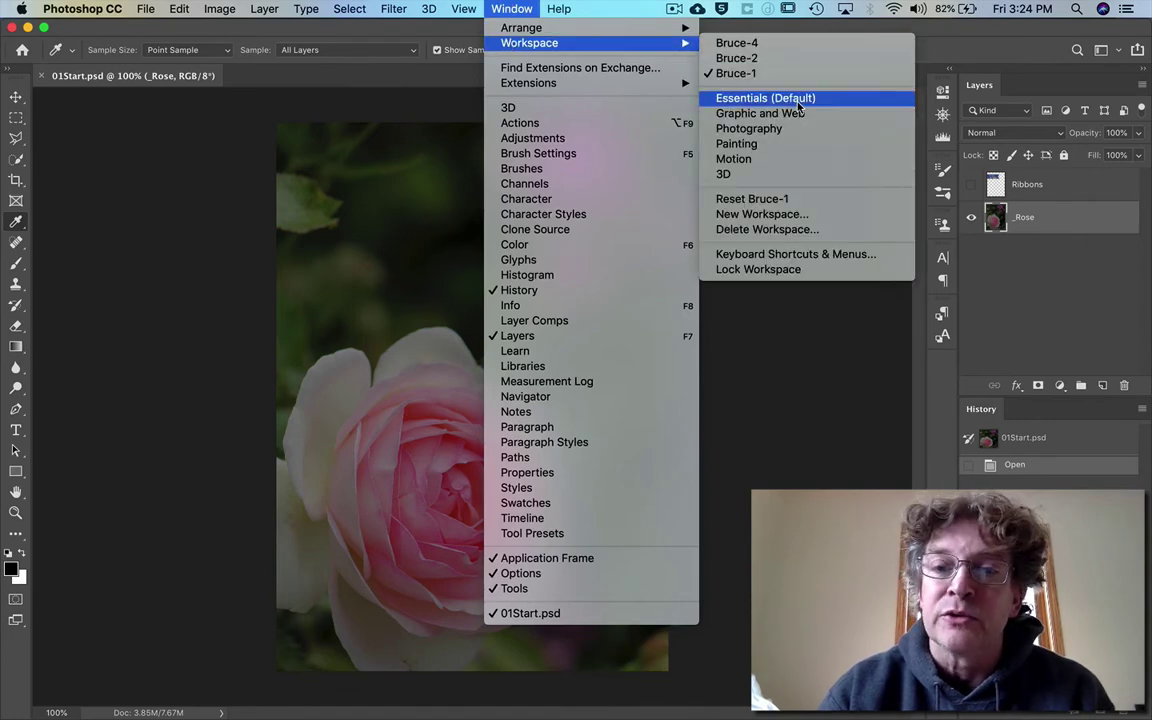
left_click(766, 98)
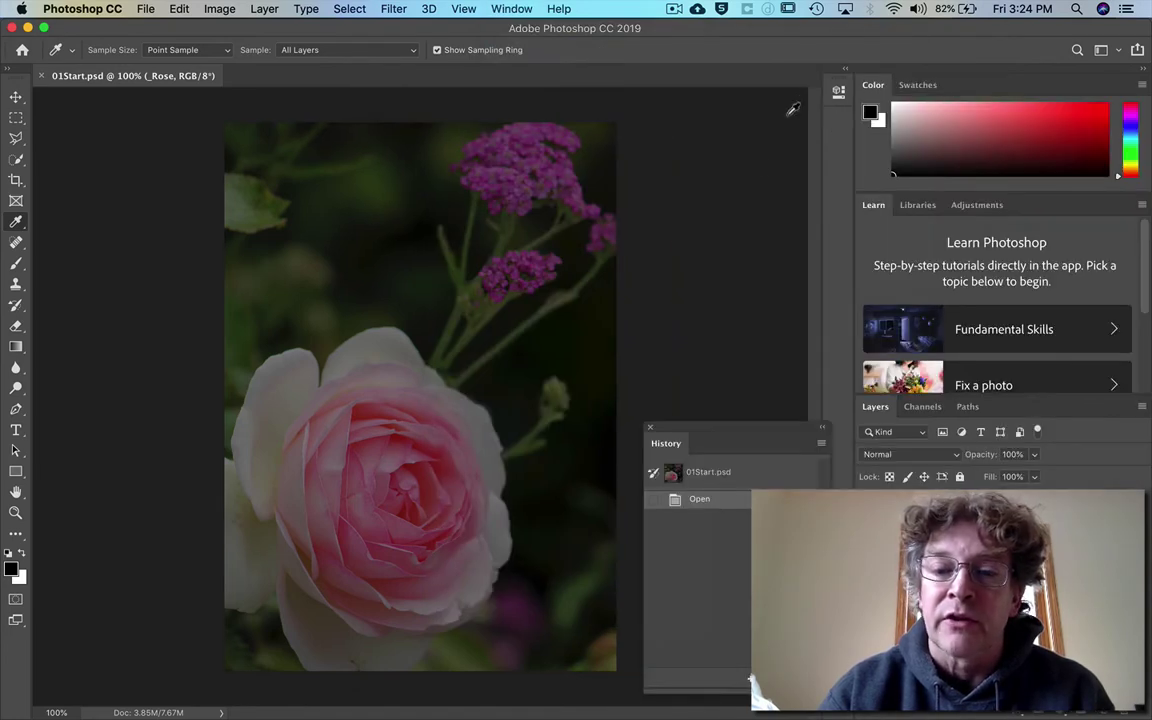
left_click(511, 8)
mouse_move(529, 43)
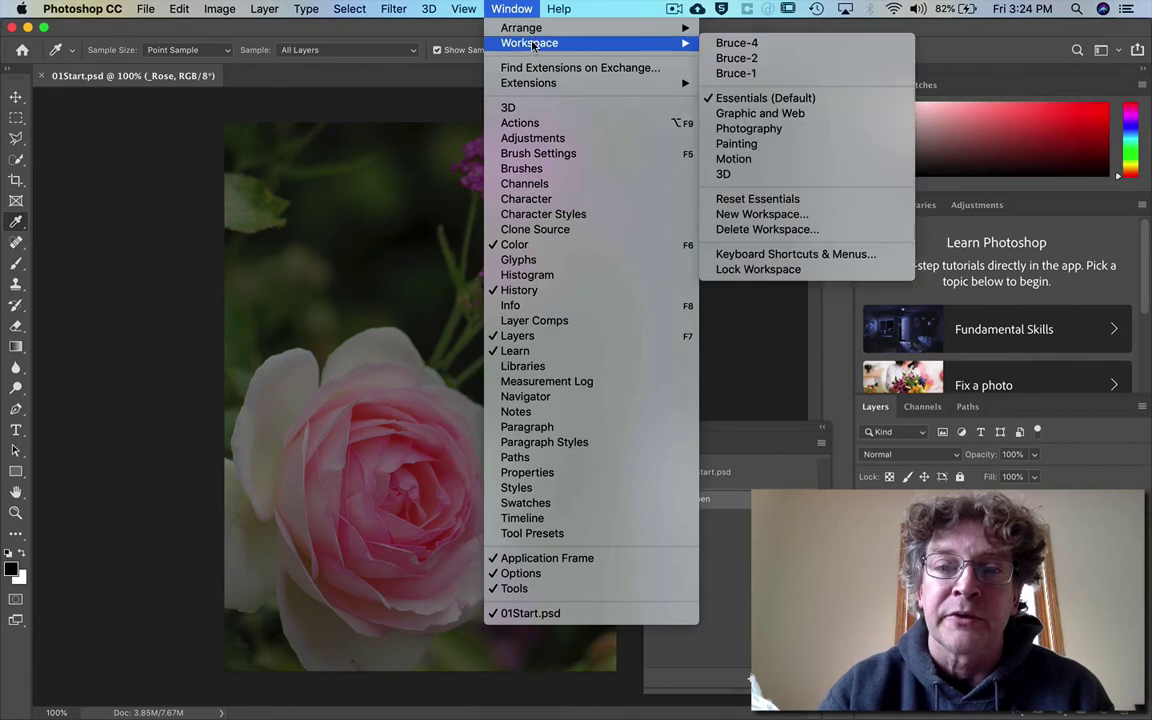
left_click(757, 198)
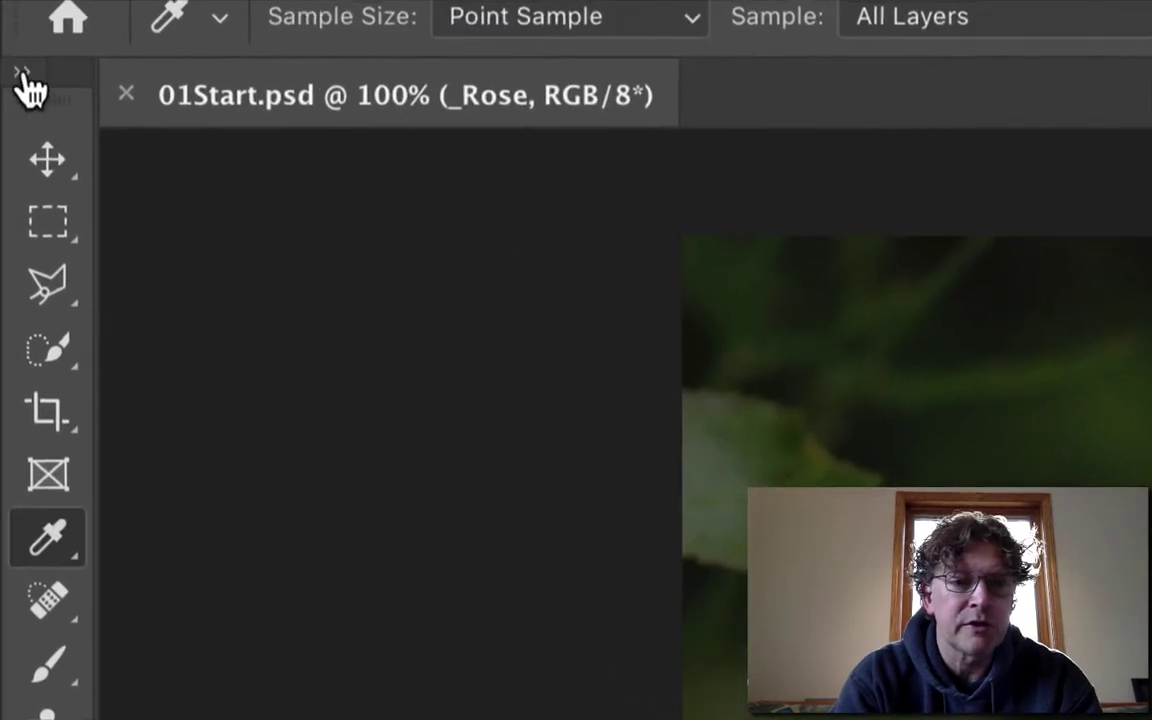
Step: Toggle the toolbar columns and History dock, then collapse the right panel column to icons
left_click(24, 78)
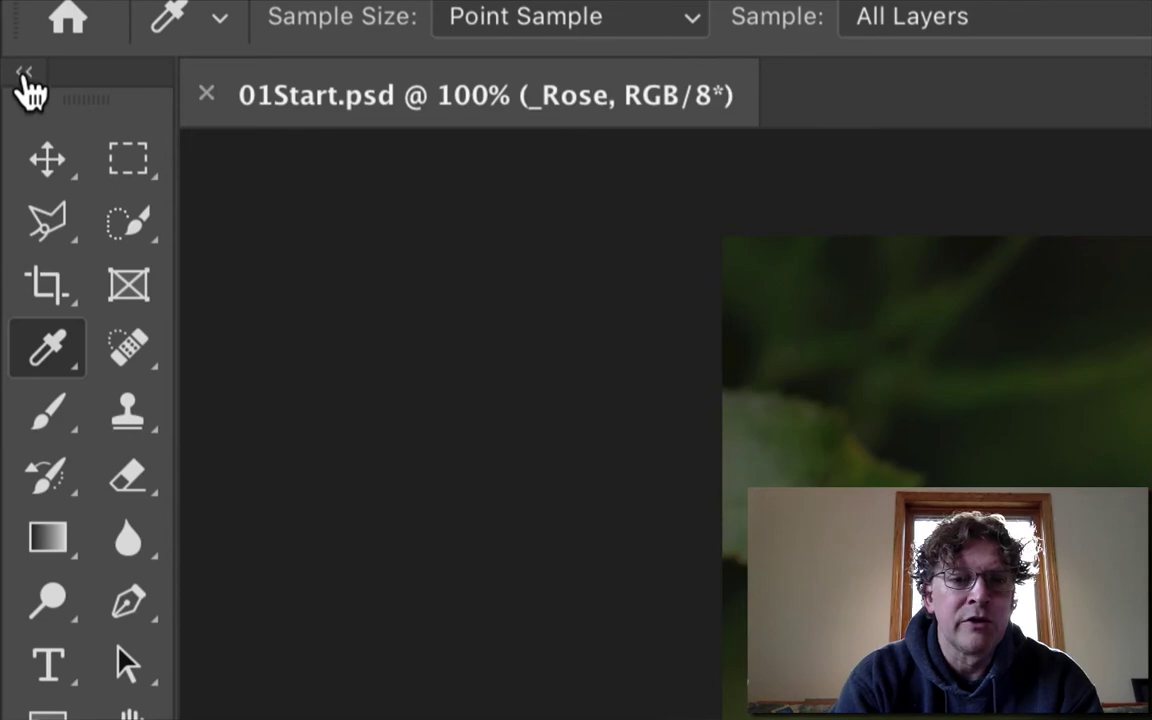
left_click(25, 78)
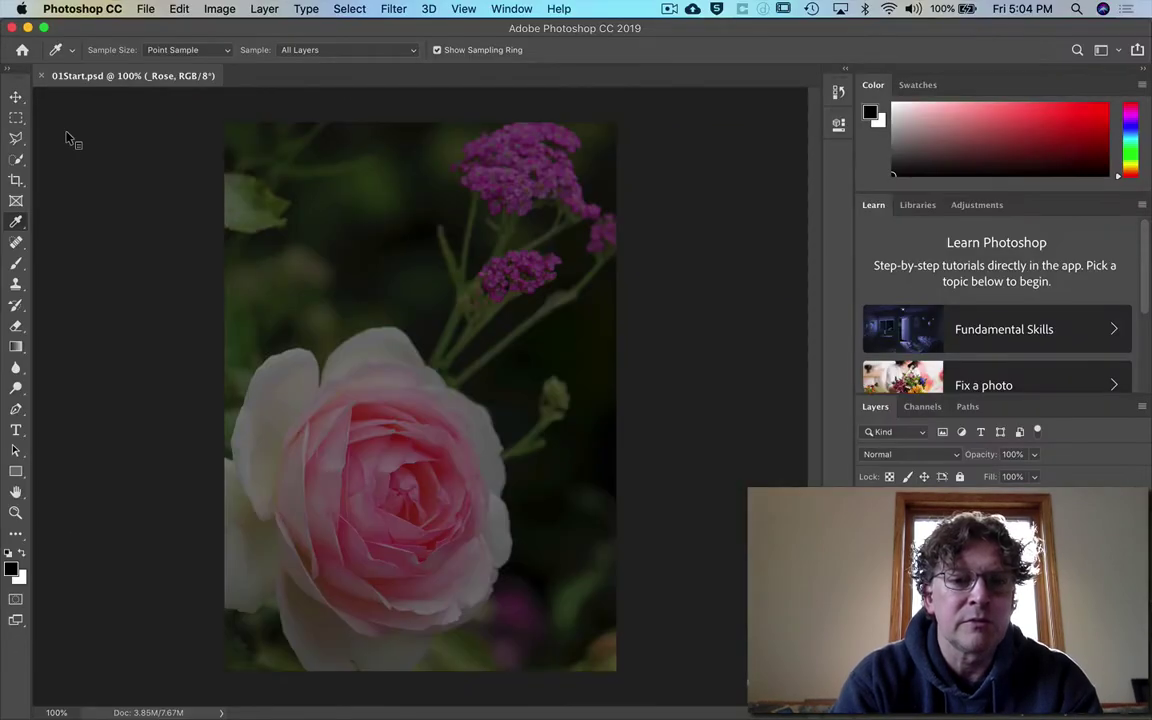
left_click(845, 69)
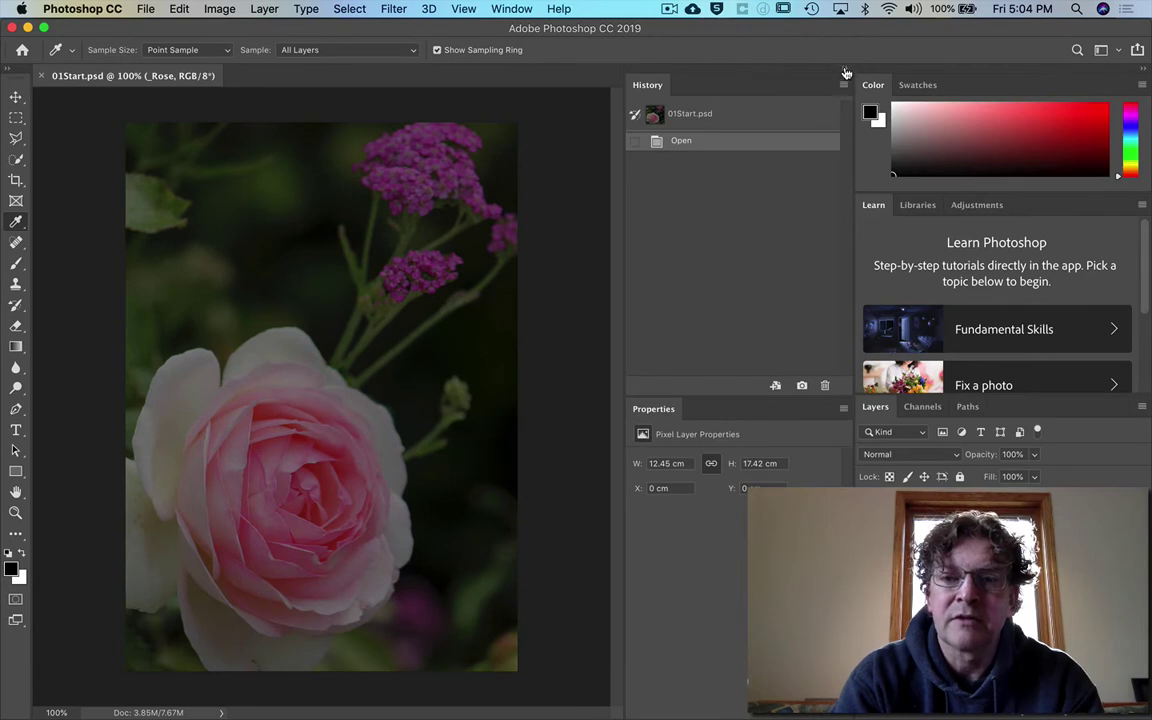
left_click(845, 71)
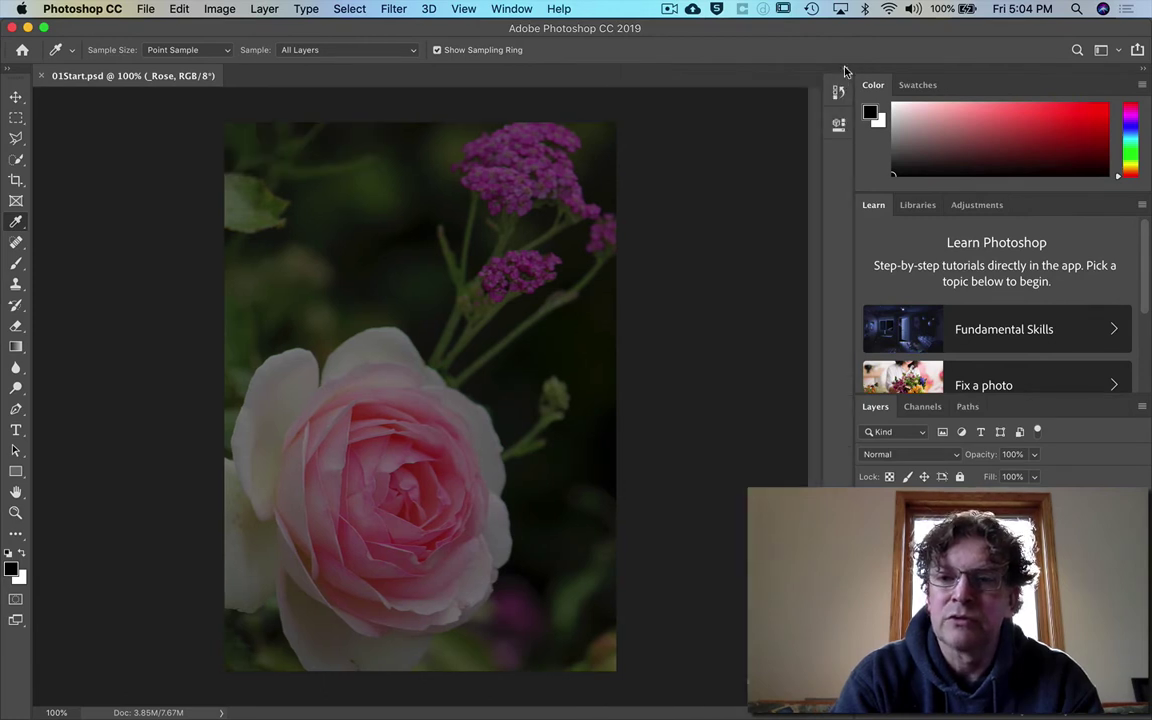
left_click(1146, 71)
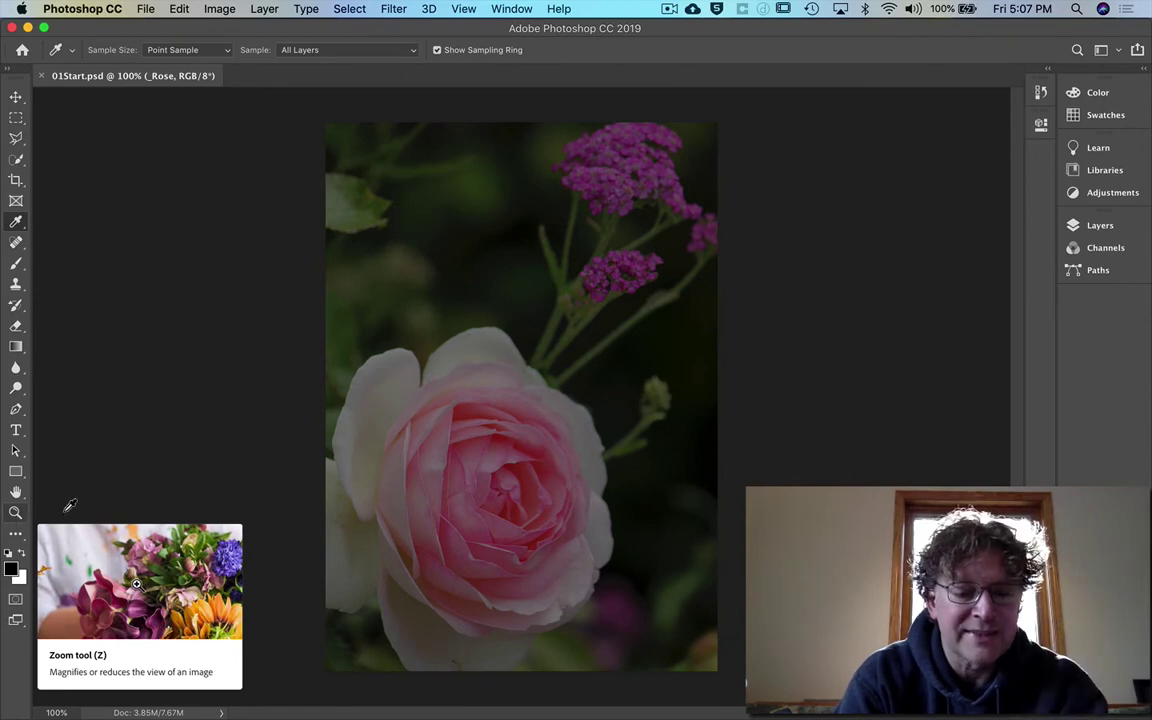
Step: With the Zoom tool, scrub-zoom on the rose centre, then turn off Scrubby Zoom
key("z")
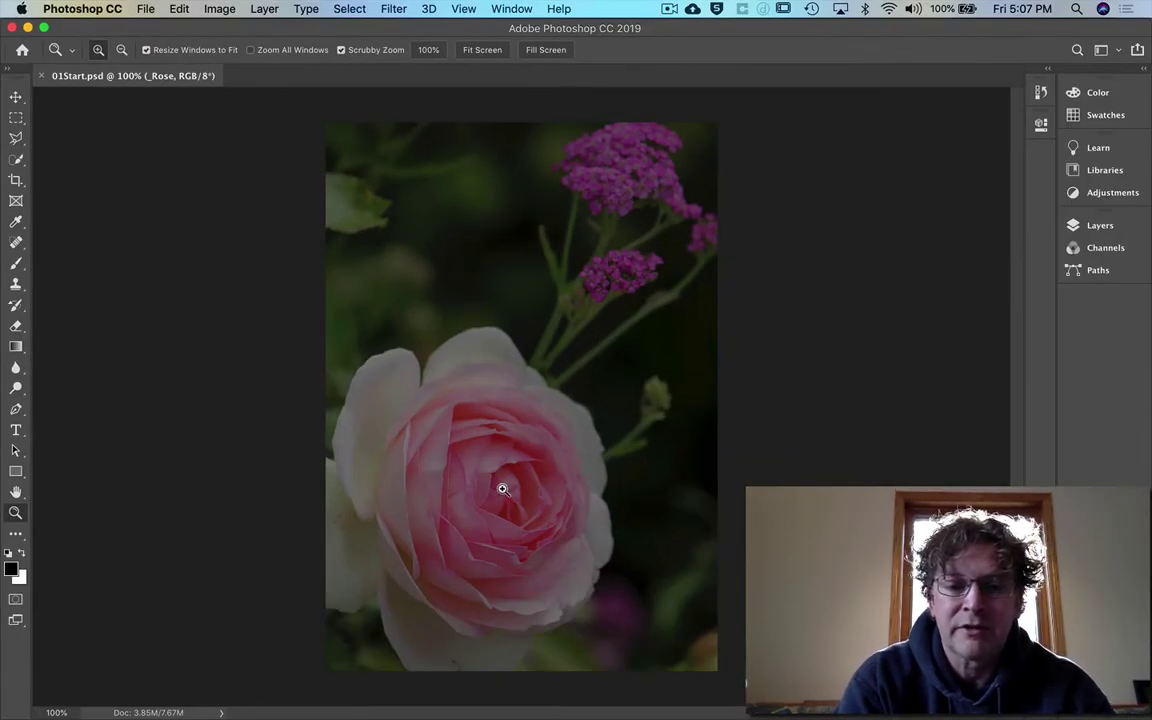
left_click_drag(510, 489, 355, 476)
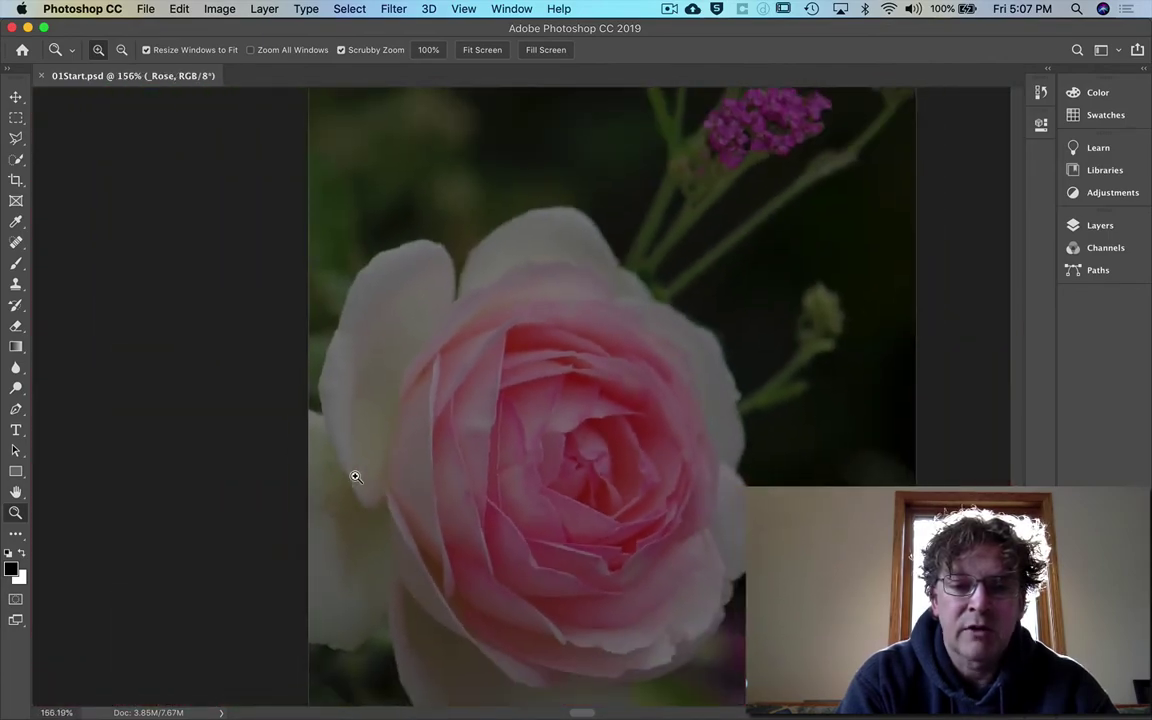
left_click(341, 50)
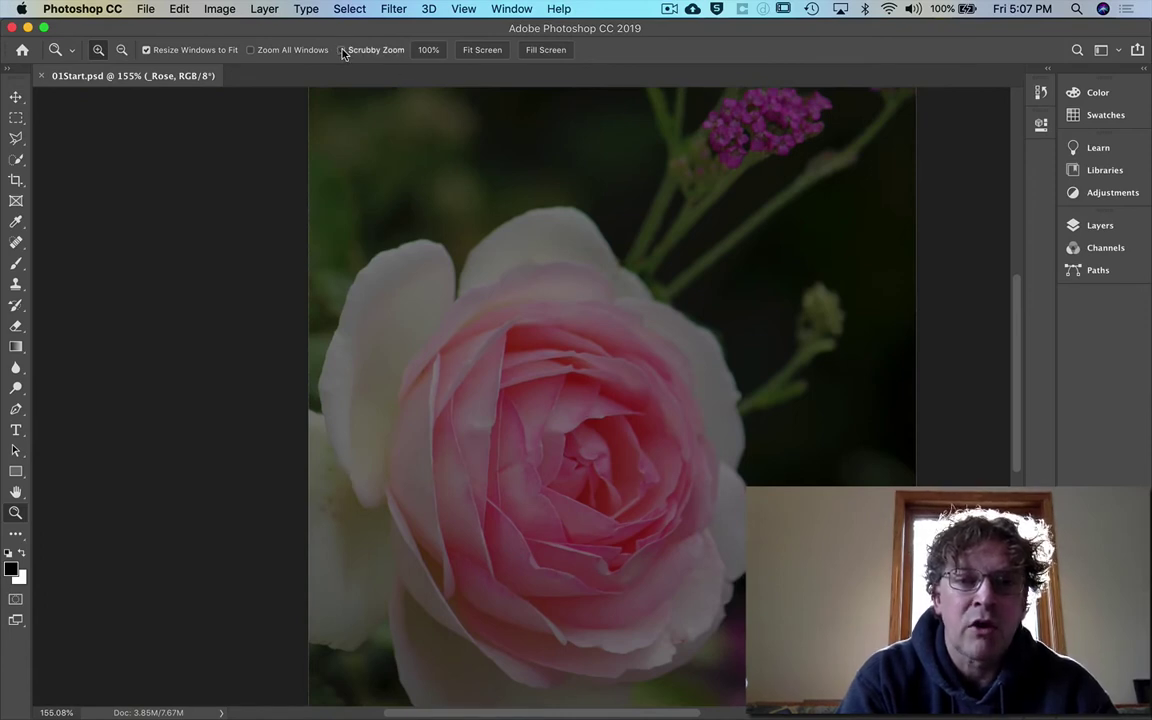
Step: Zoom in twice, Alt-zoom out to 200%, 100%, 50%, then marquee-zoom the rose centre
left_click(535, 472)
left_click(535, 472)
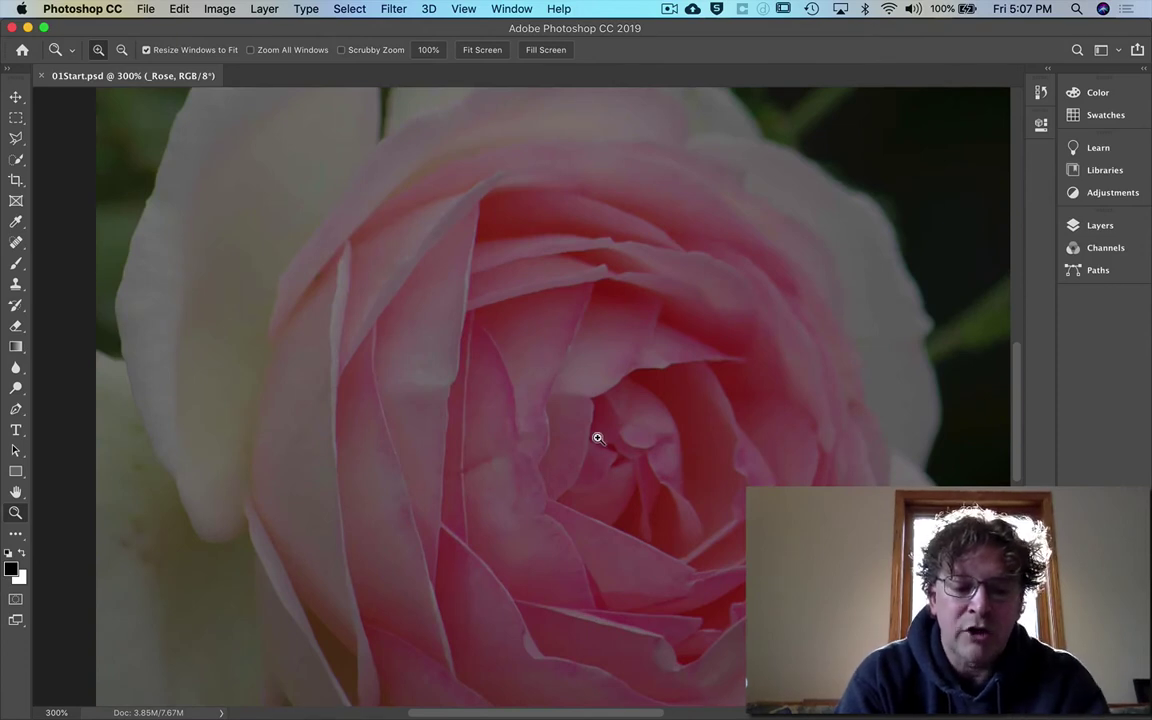
key("alt")
left_click(590, 407, "alt")
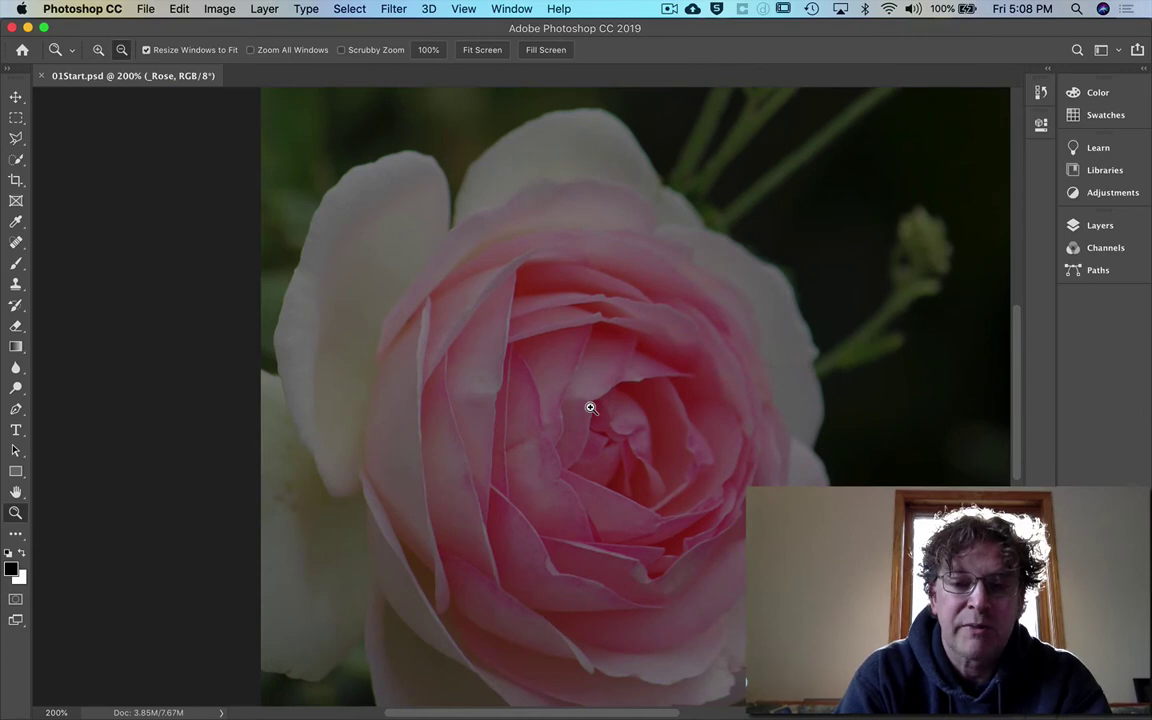
left_click(590, 407, "alt")
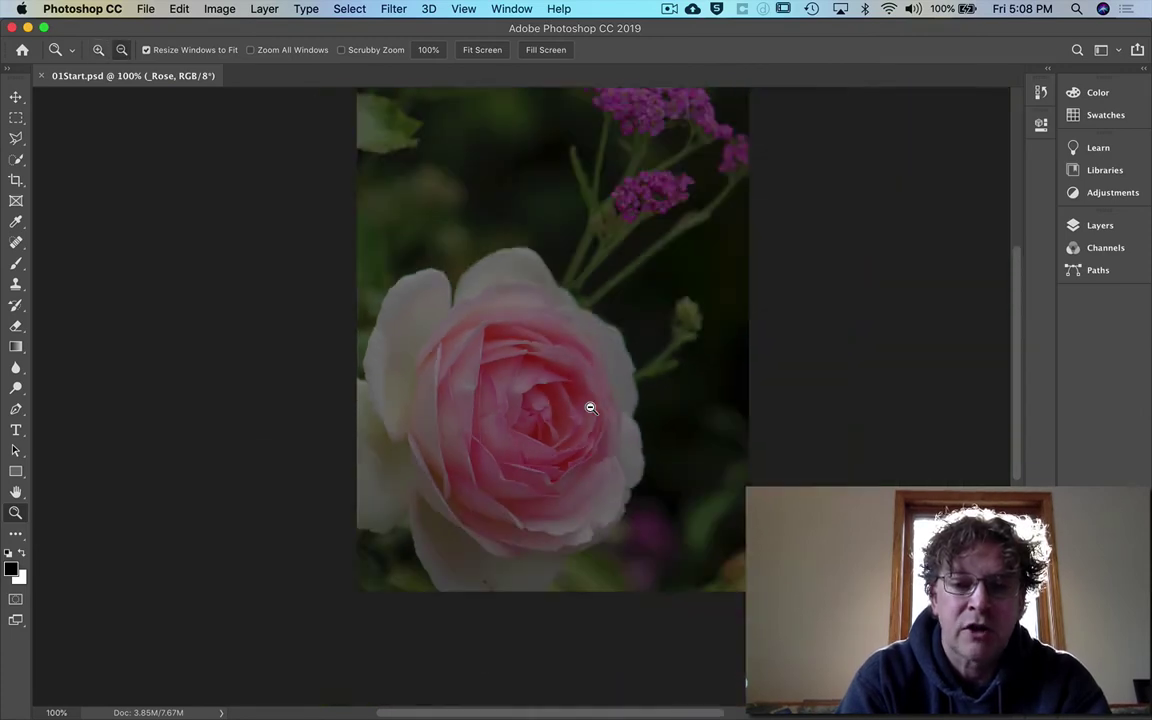
left_click(541, 386, "alt")
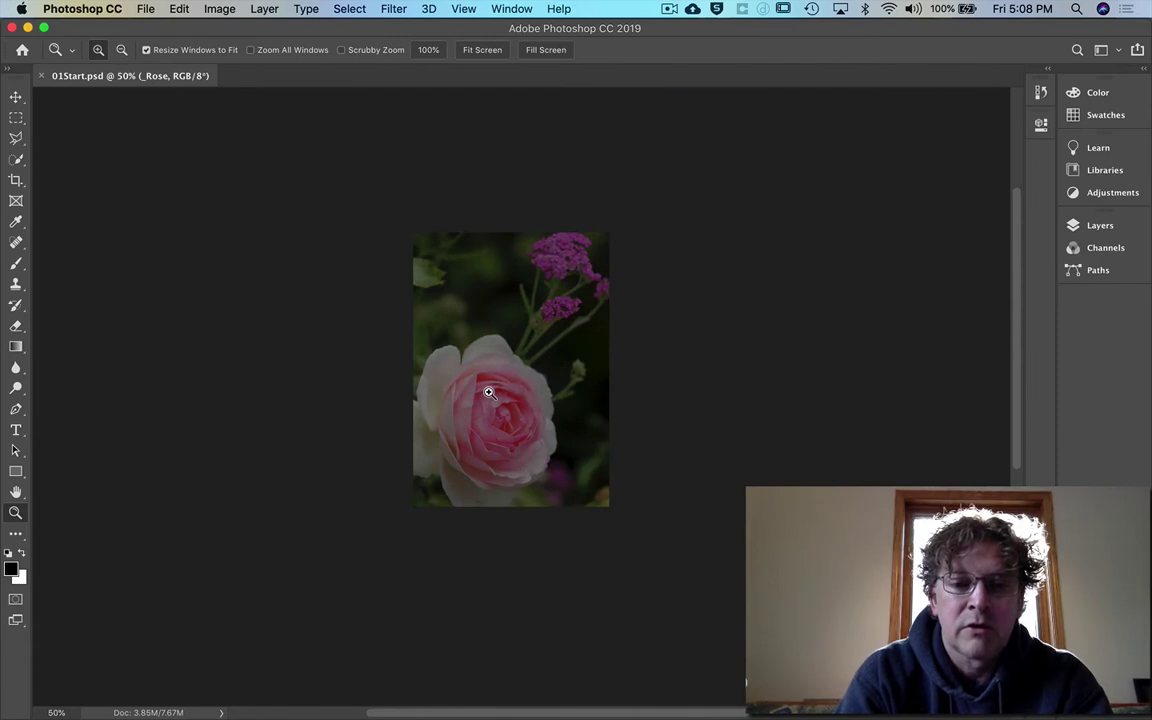
left_click_drag(476, 383, 541, 448)
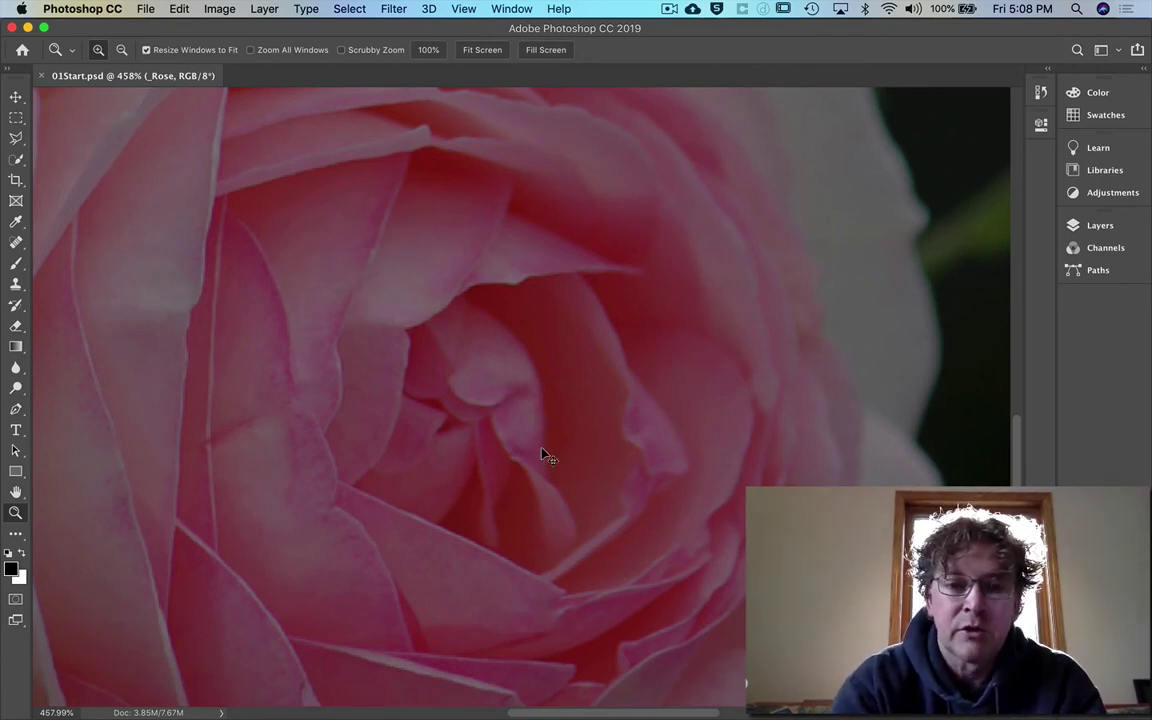
Step: Zoom the rose out, then in to 400%, back to 100% with Cmd+1, and fit on screen with Cmd+0
left_click(541, 449, "alt")
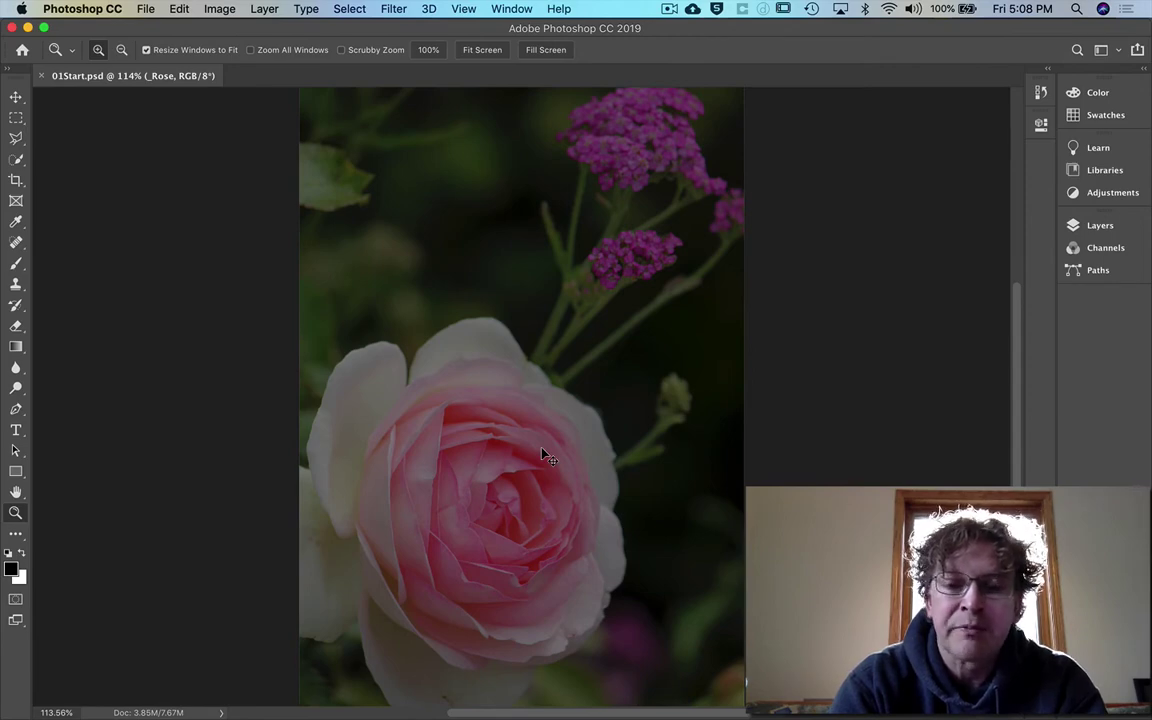
left_click(542, 454)
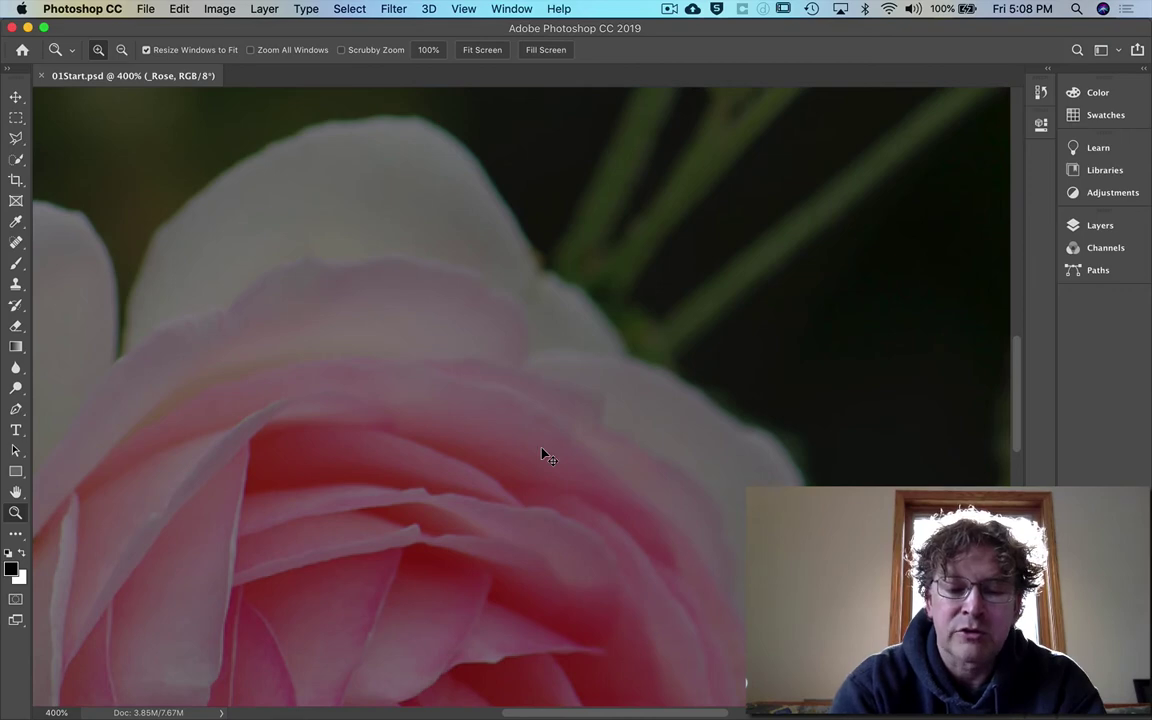
key("super+1")
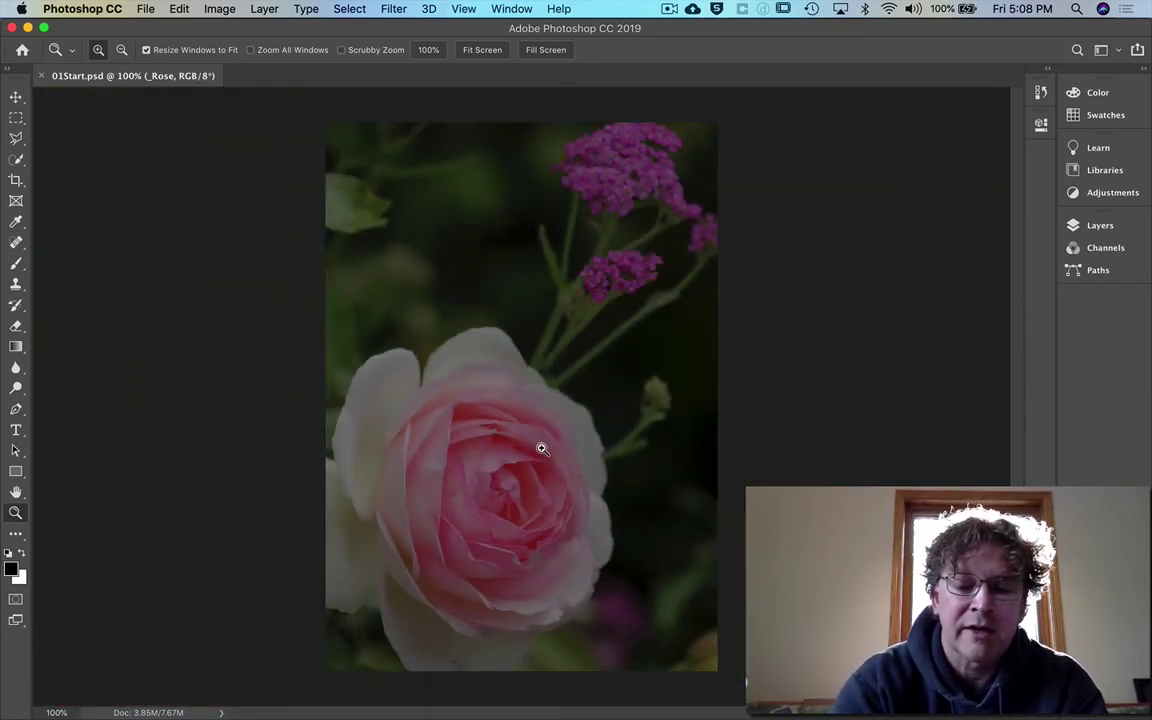
key("super+0")
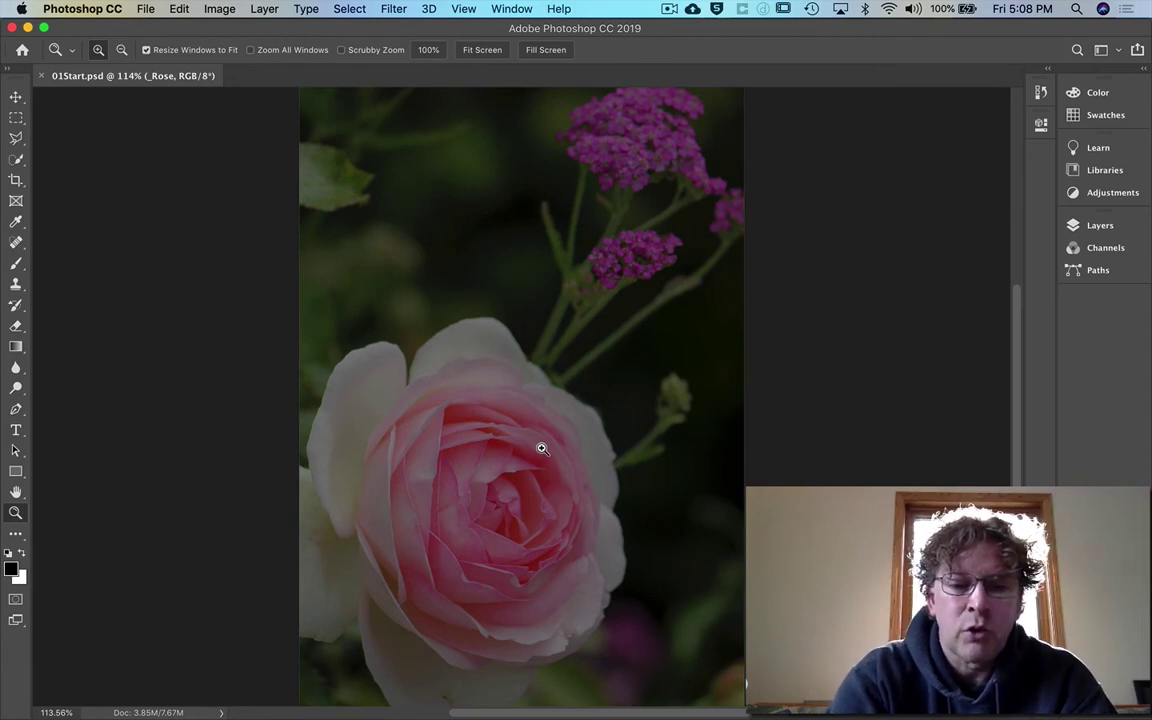
Step: Toggle between the Hand and Zoom tools, then marquee-zoom into the rose's petals
key("h")
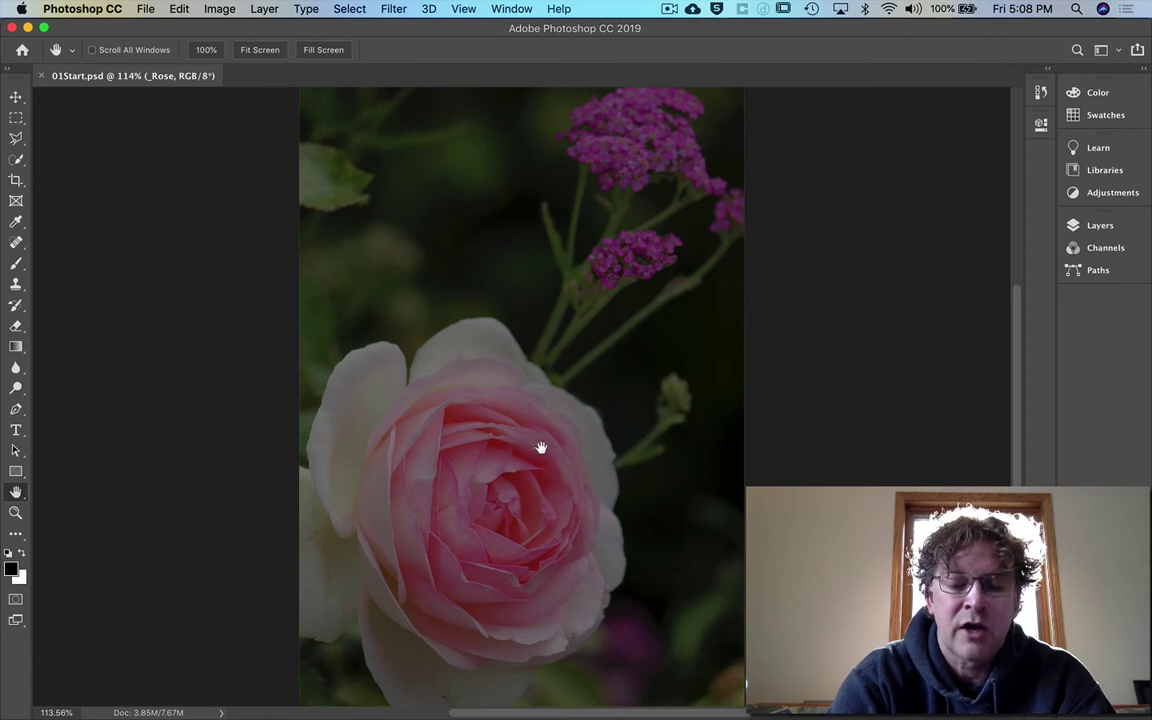
key("z")
key("h")
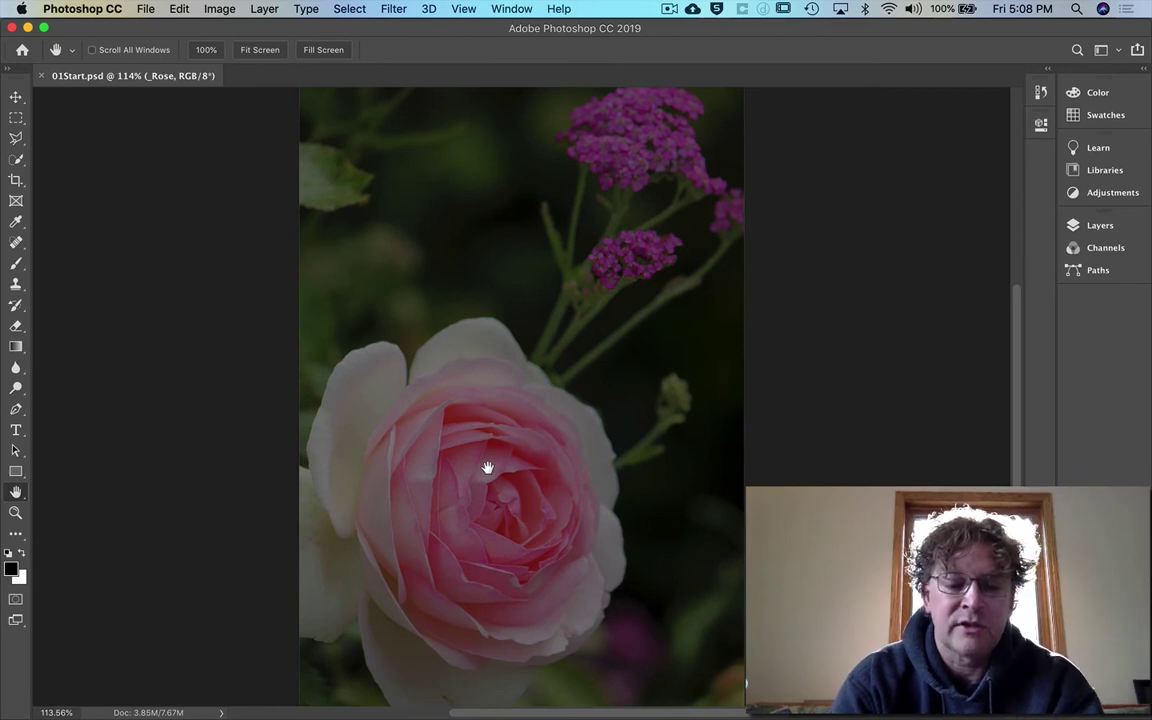
key("z")
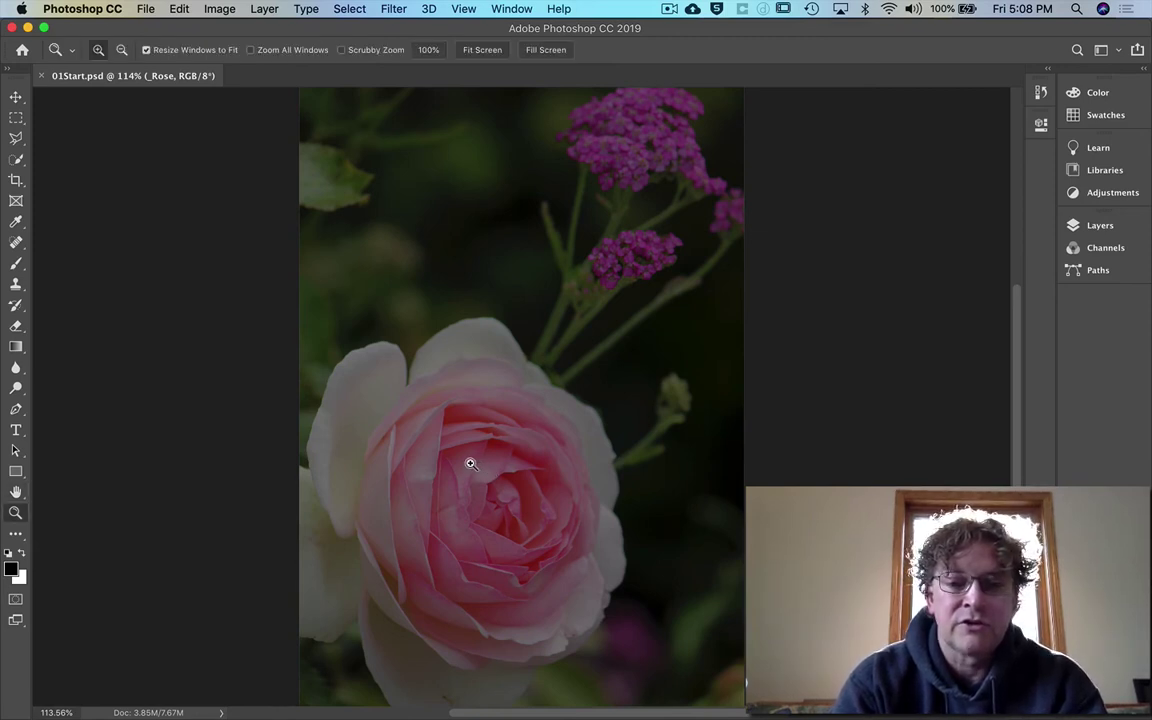
left_click_drag(392, 402, 622, 606)
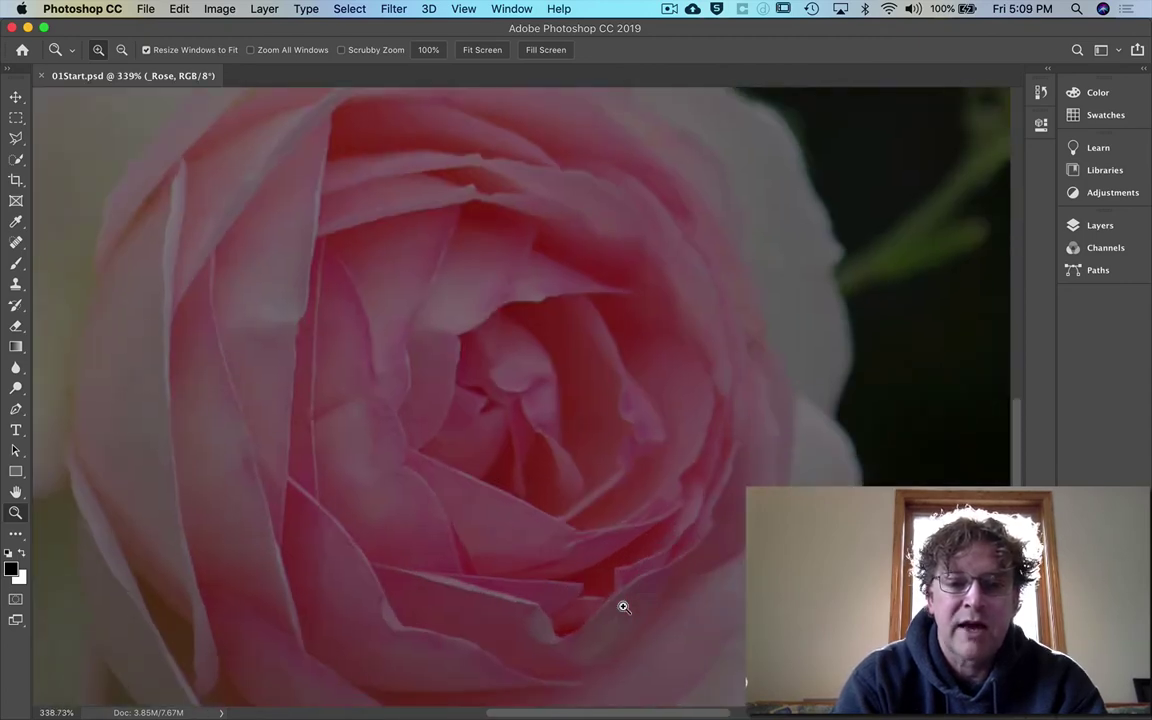
Step: Pan around the zoomed rose with the Hand tool, out to the image's left edge
key("h")
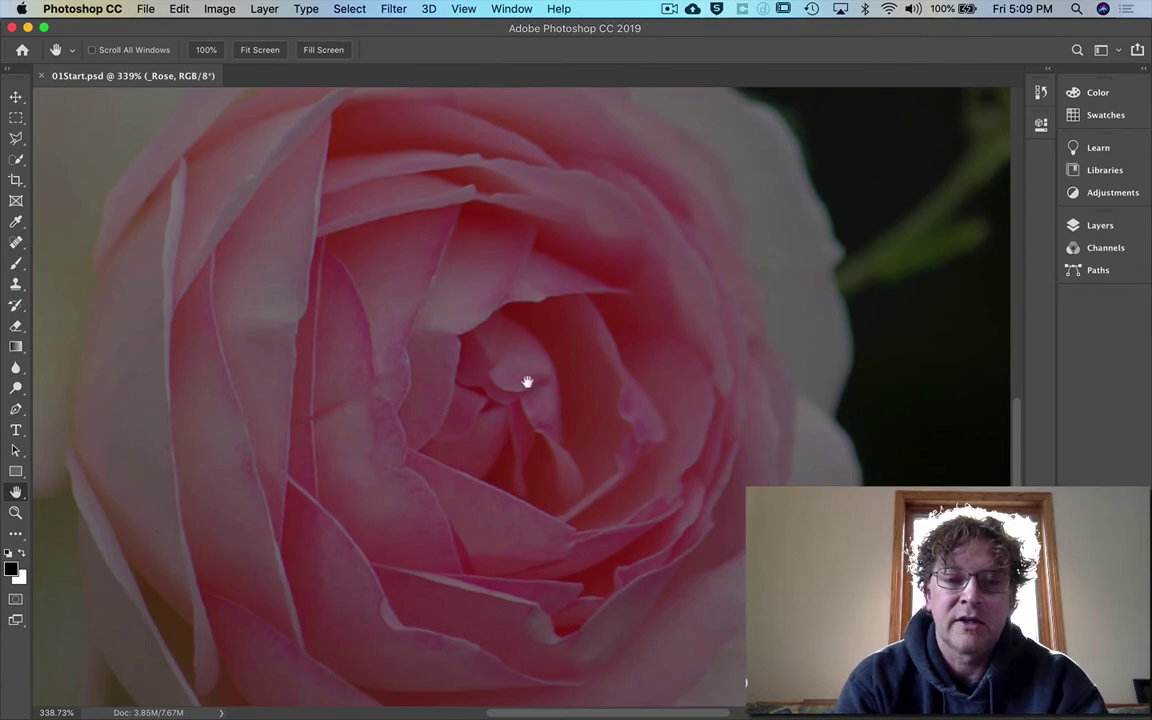
left_click_drag(604, 313, 560, 440)
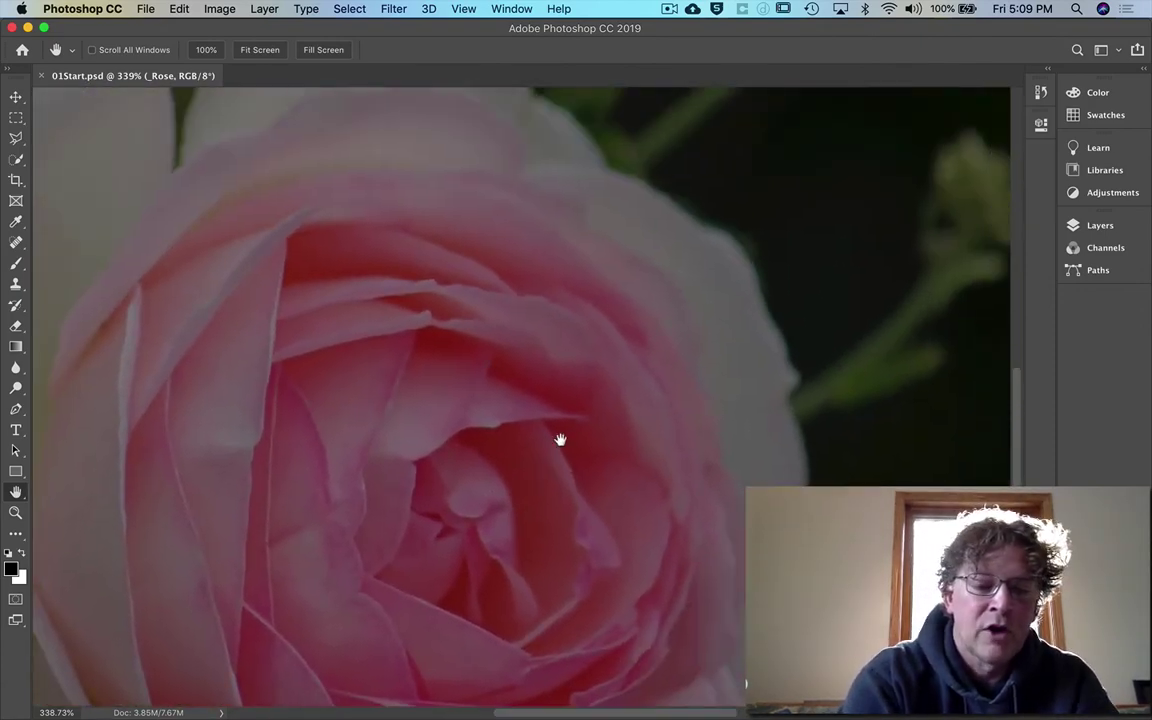
key("z")
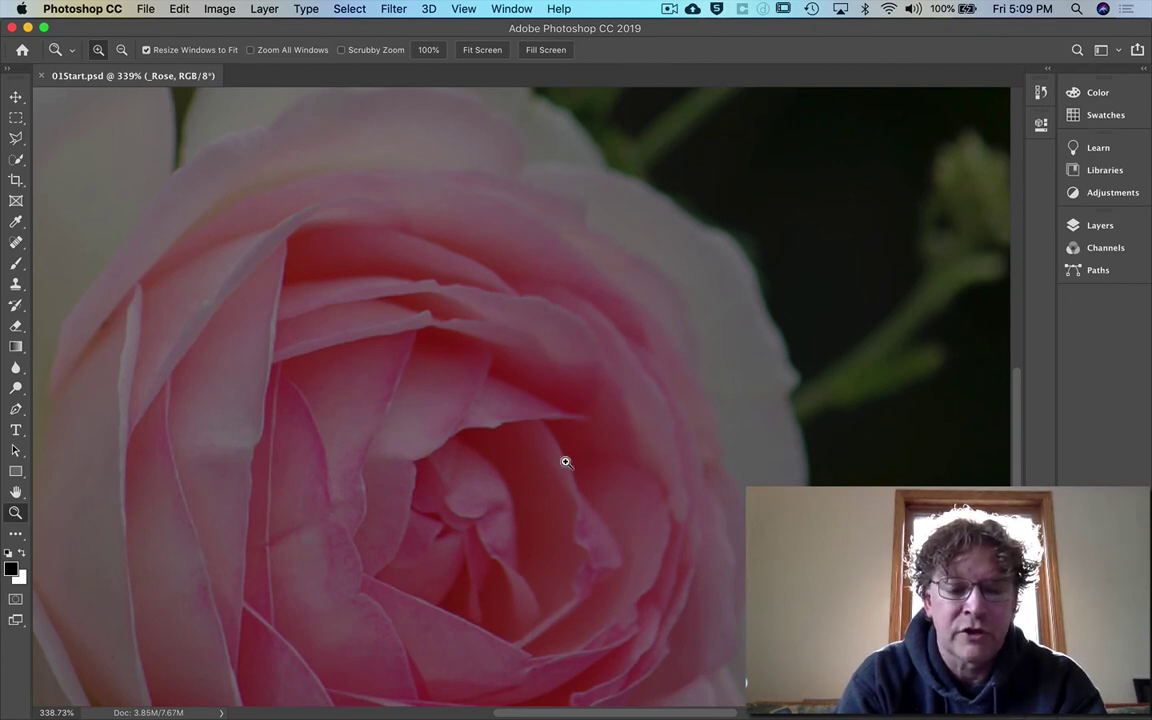
left_click_drag(550, 455, 473, 231)
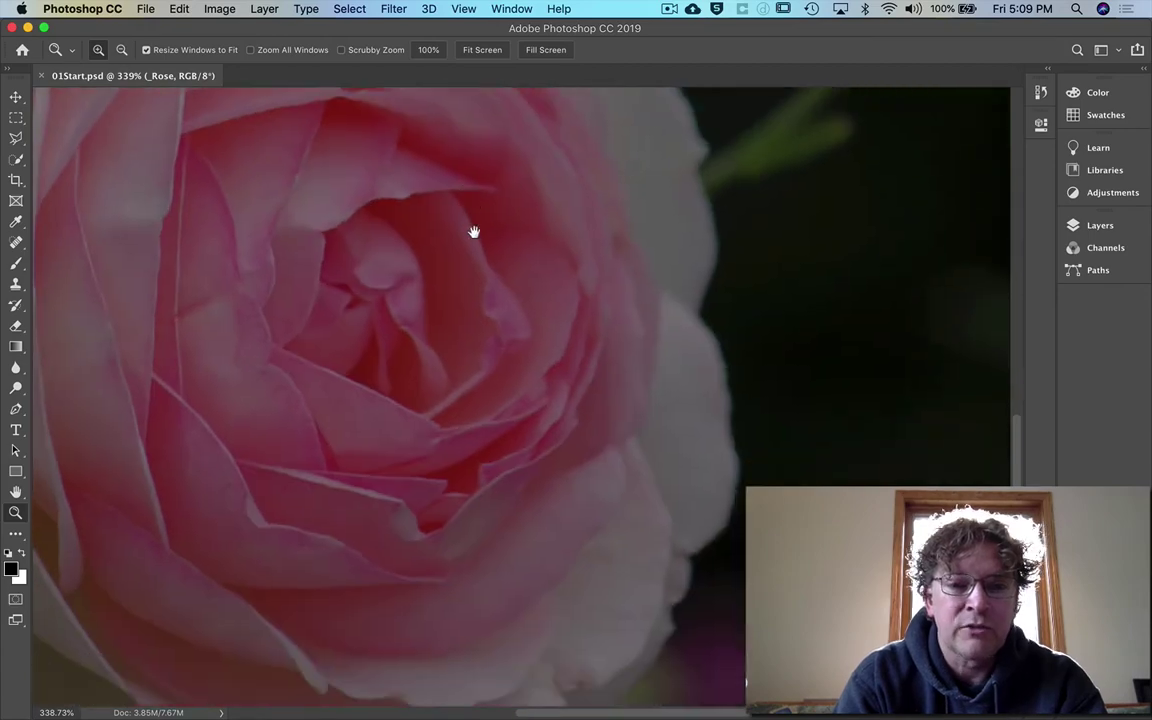
left_click_drag(667, 424, 751, 378)
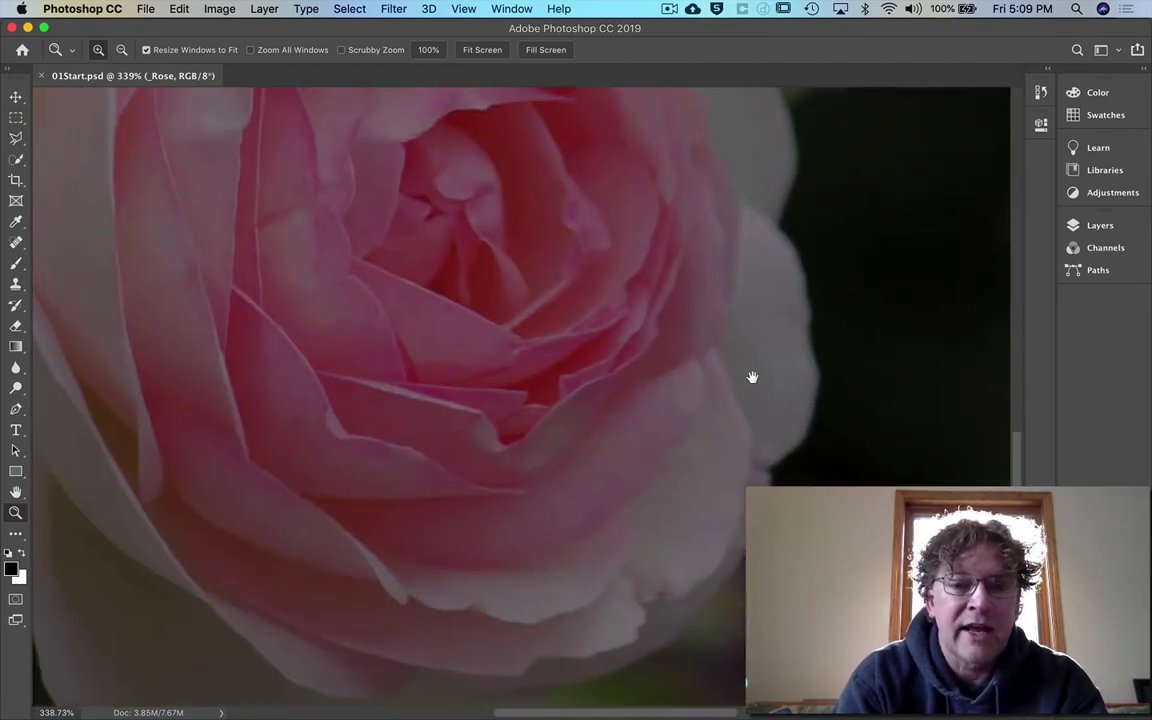
left_click_drag(303, 352, 589, 353)
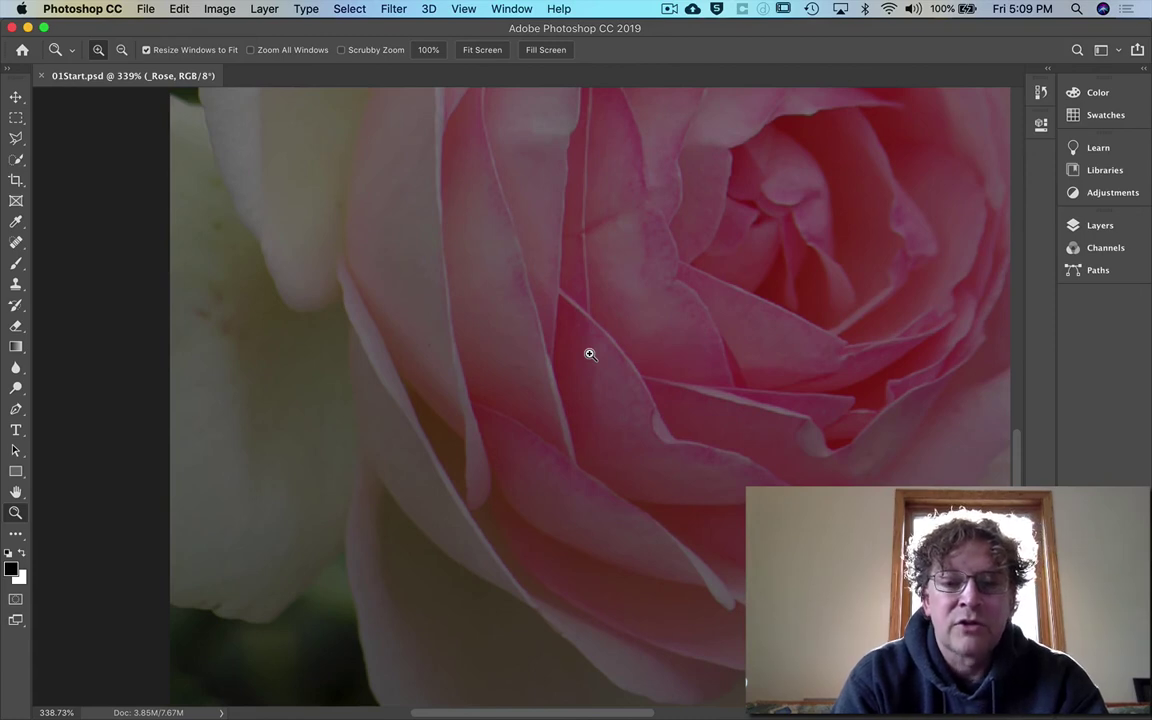
Step: Switch to the Move tool and pan to the rose's top petals beside the purple flowers
key("v")
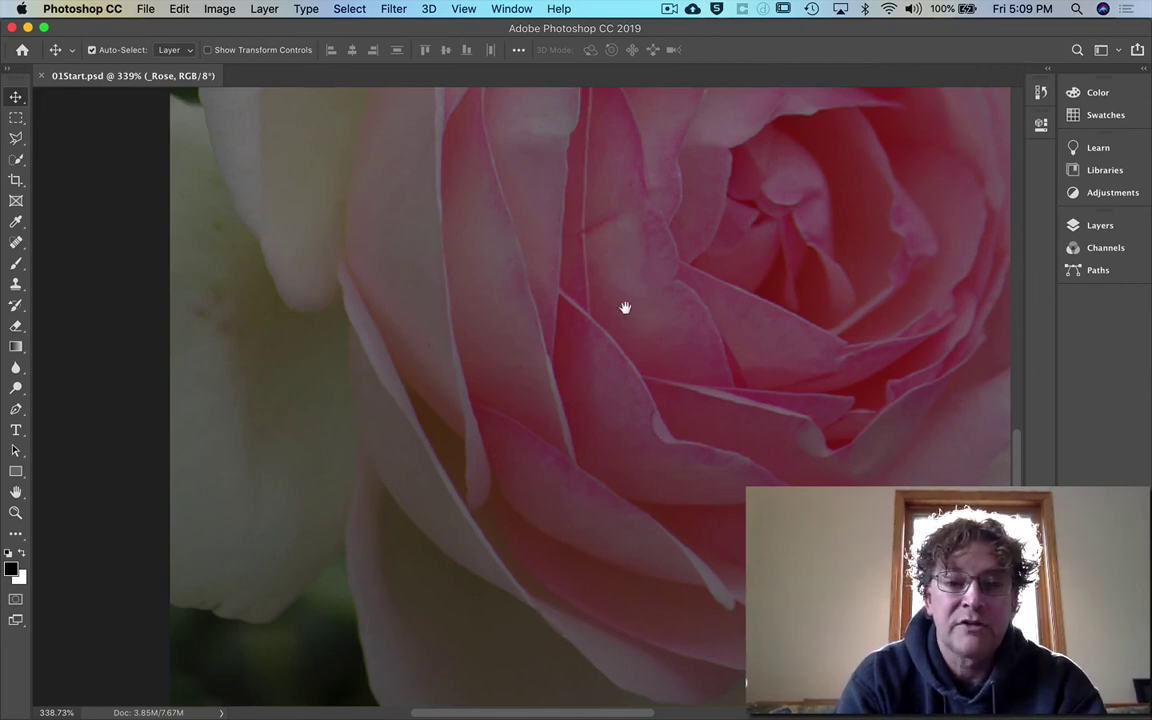
left_click_drag(674, 339, 399, 481)
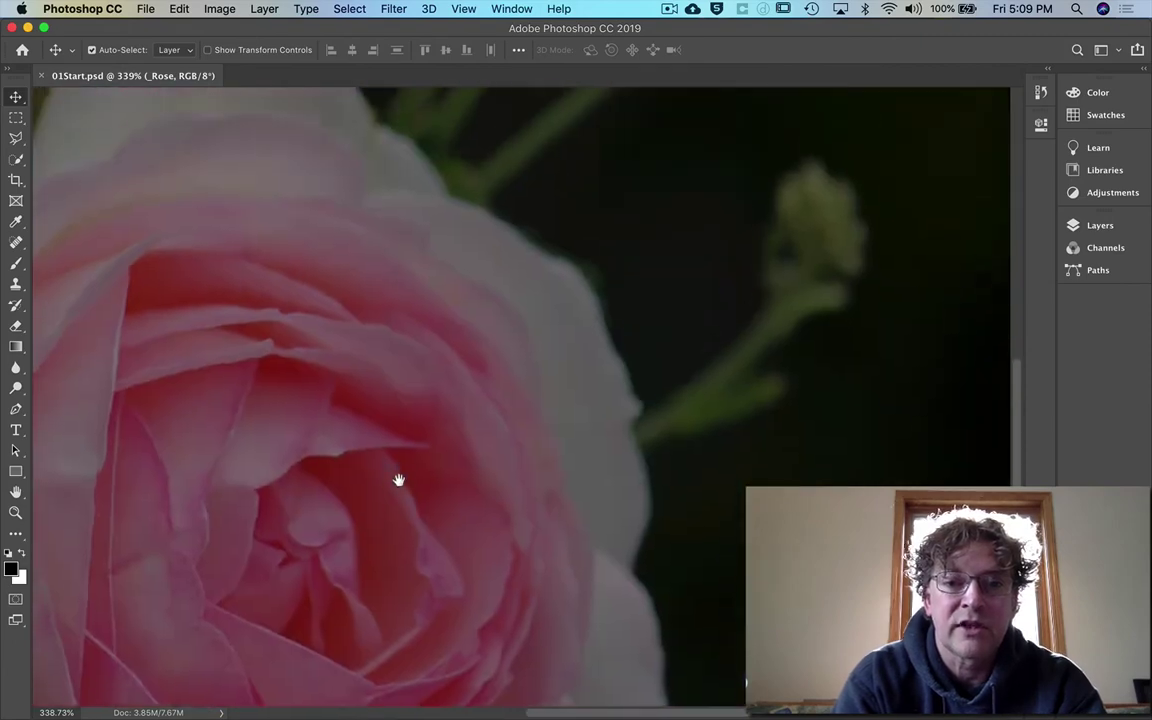
left_click_drag(335, 215, 617, 473)
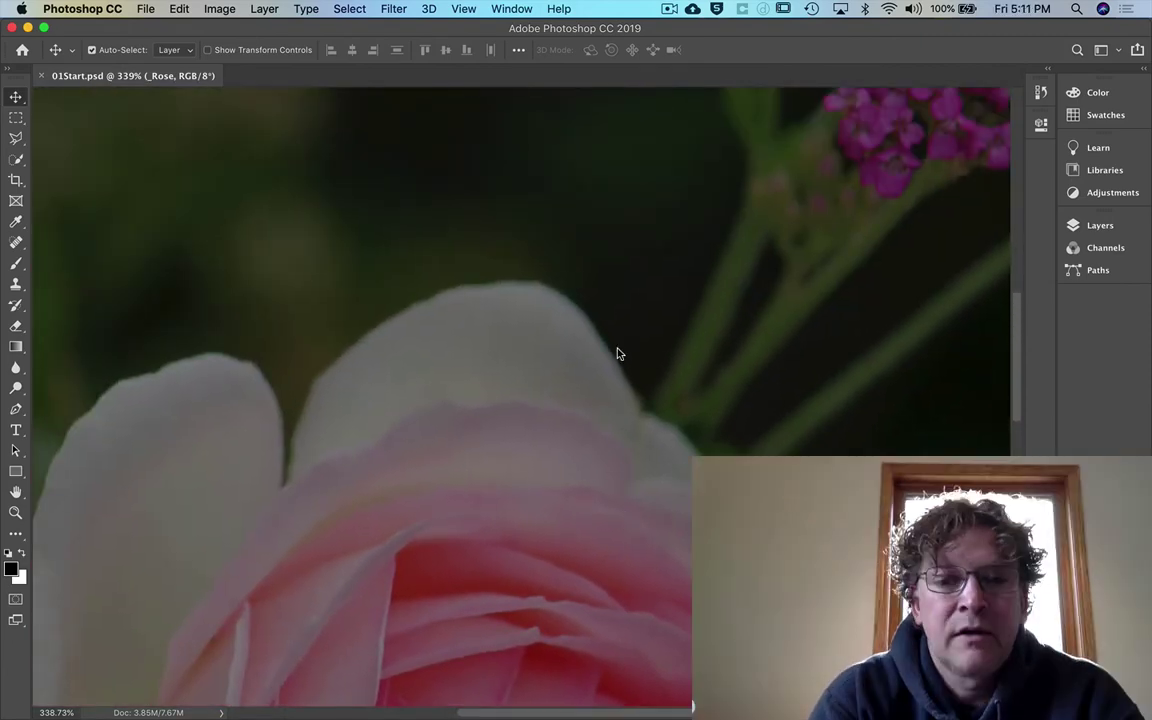
Step: Open the Navigator panel from the Window menu and drag its view box down to the pink rose
left_click(509, 9)
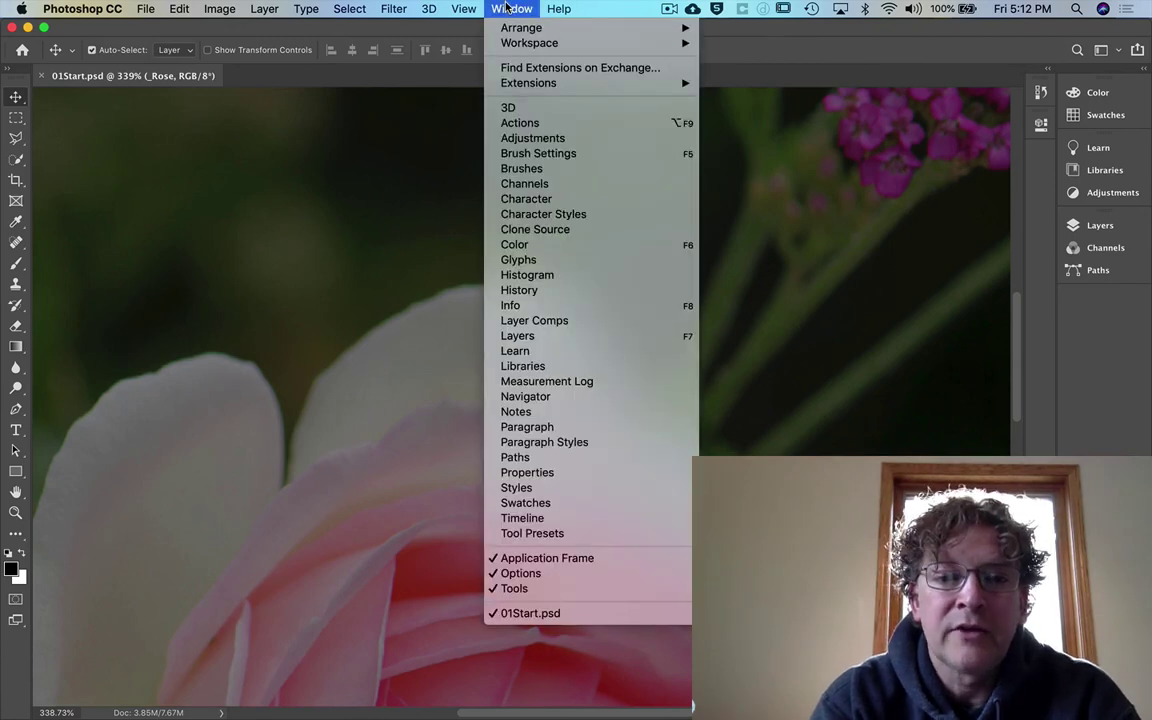
left_click(505, 398)
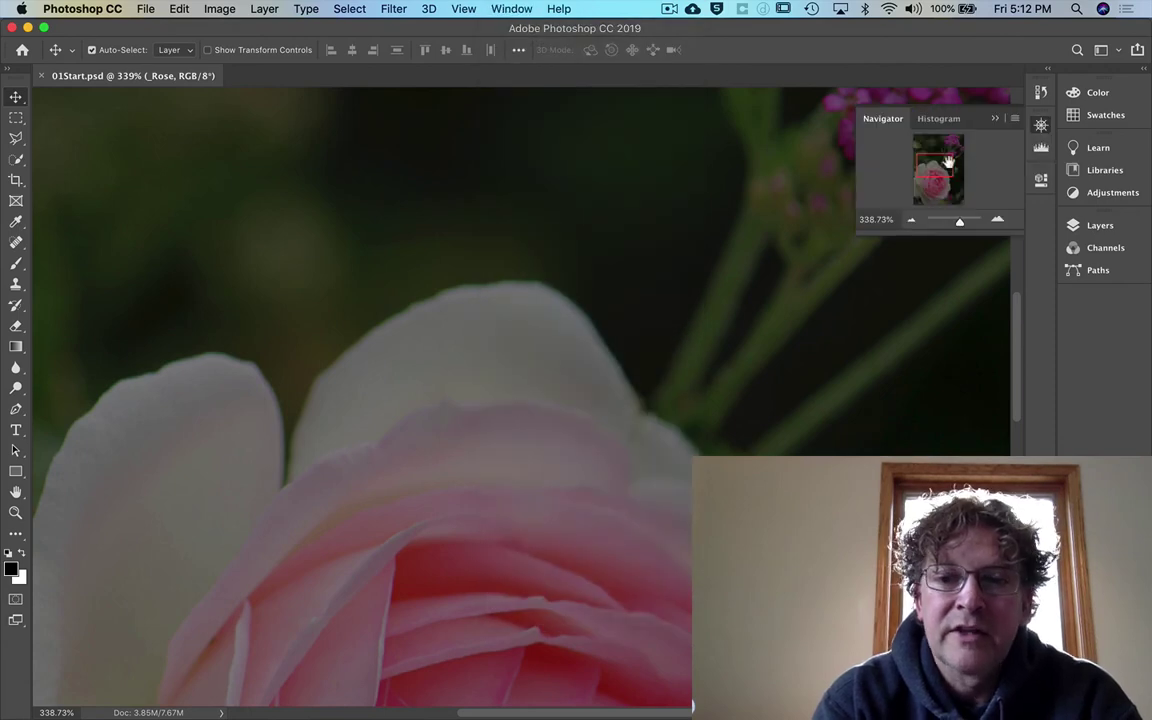
mouse_move(935, 161)
left_mouse_down()
mouse_move(946, 179)
mouse_move(954, 154)
left_mouse_up()
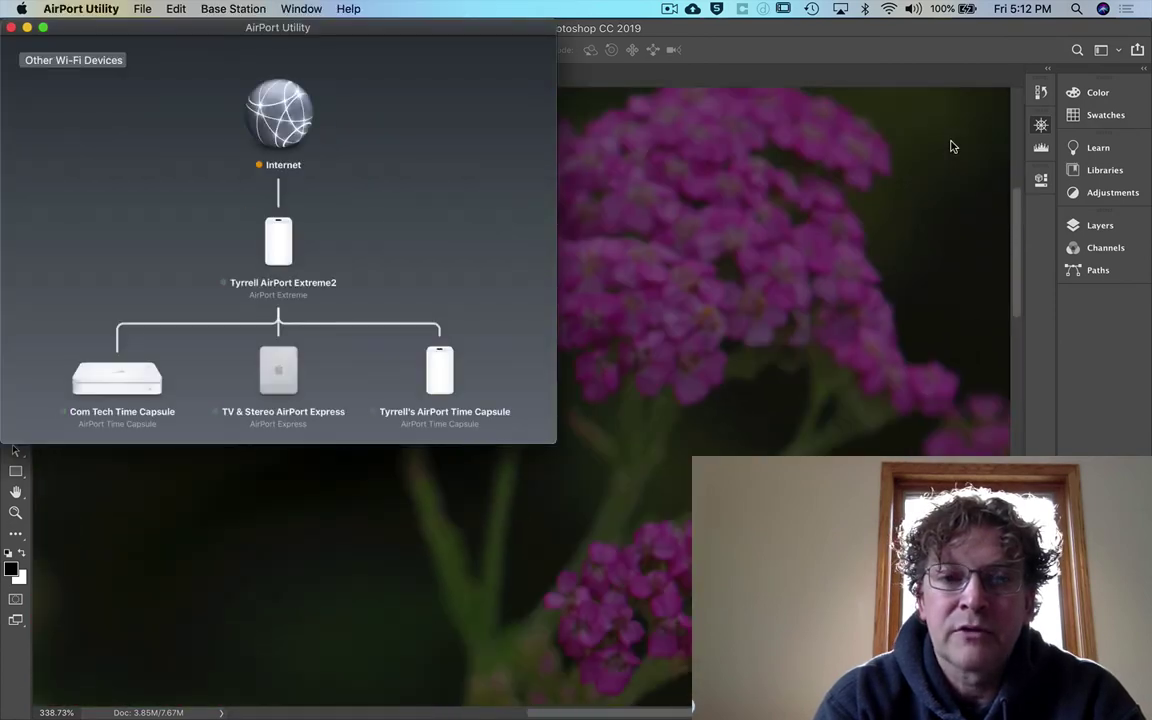
left_click(951, 147)
left_click_drag(940, 143, 953, 225)
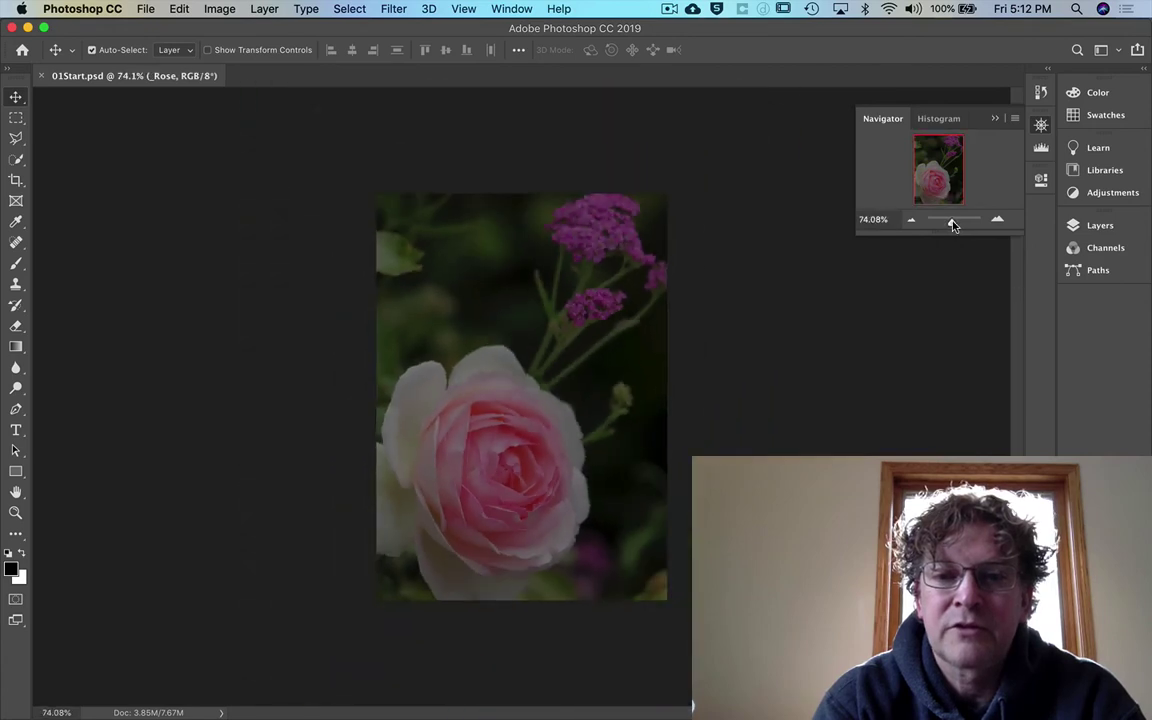
Step: Set the Navigator zoom field to 100% to return the rose to actual size
left_click(876, 220)
type("100")
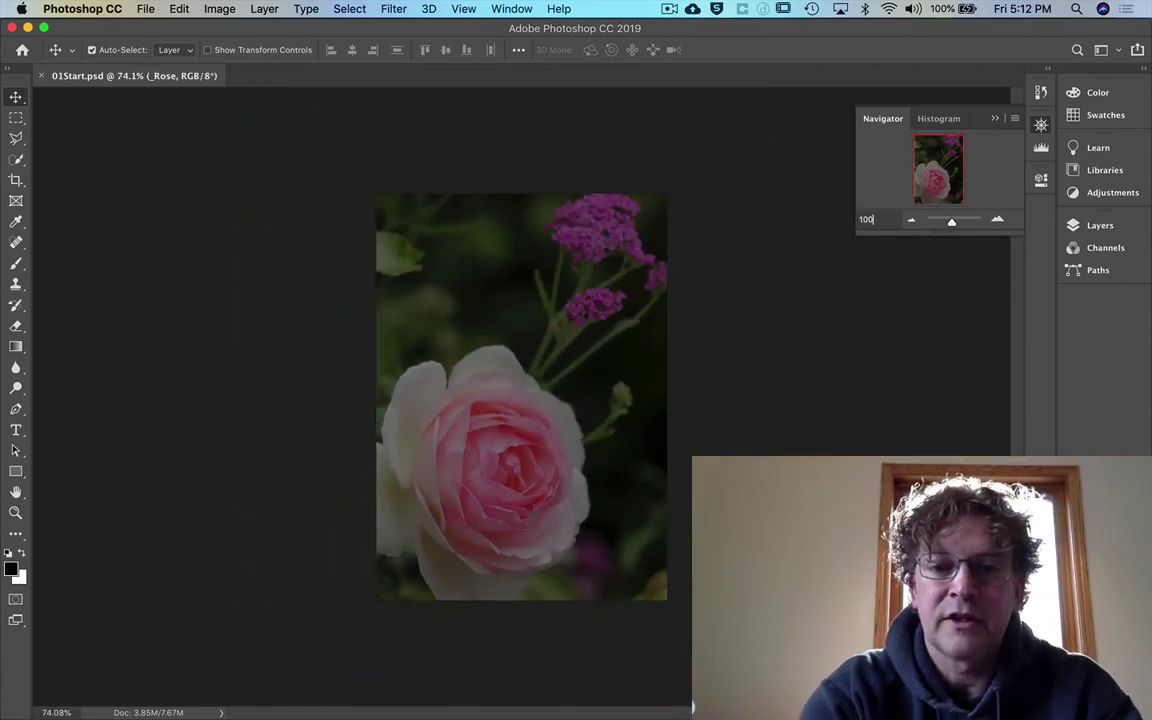
key("Return")
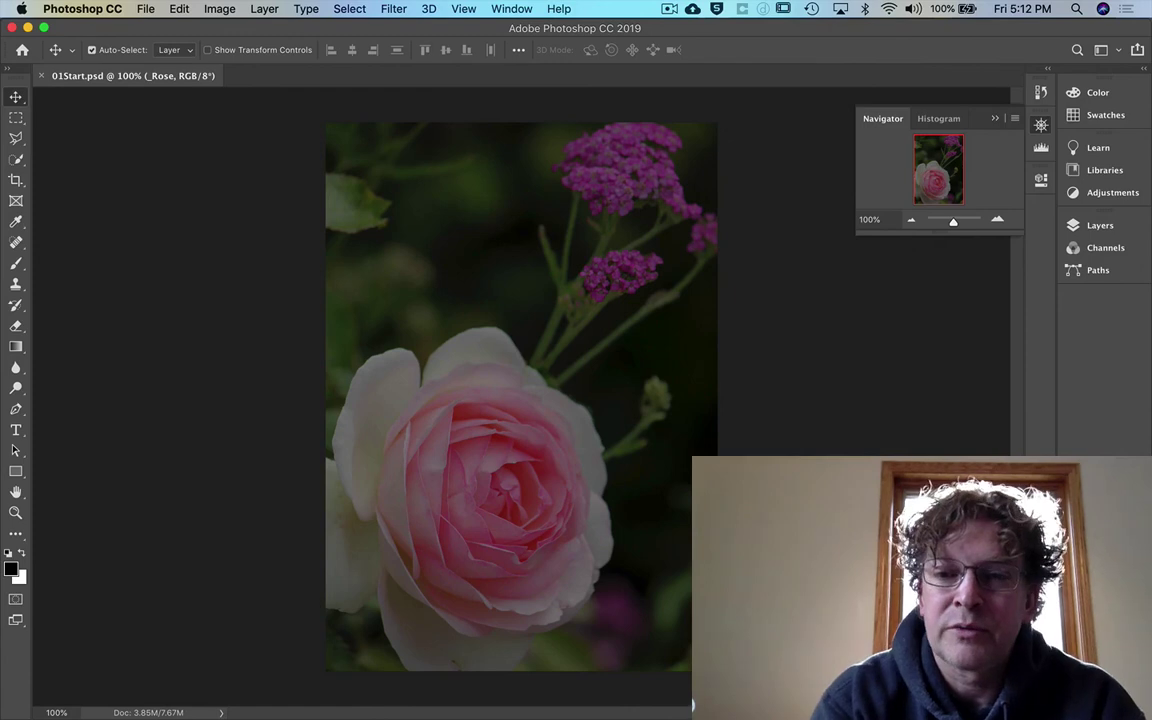